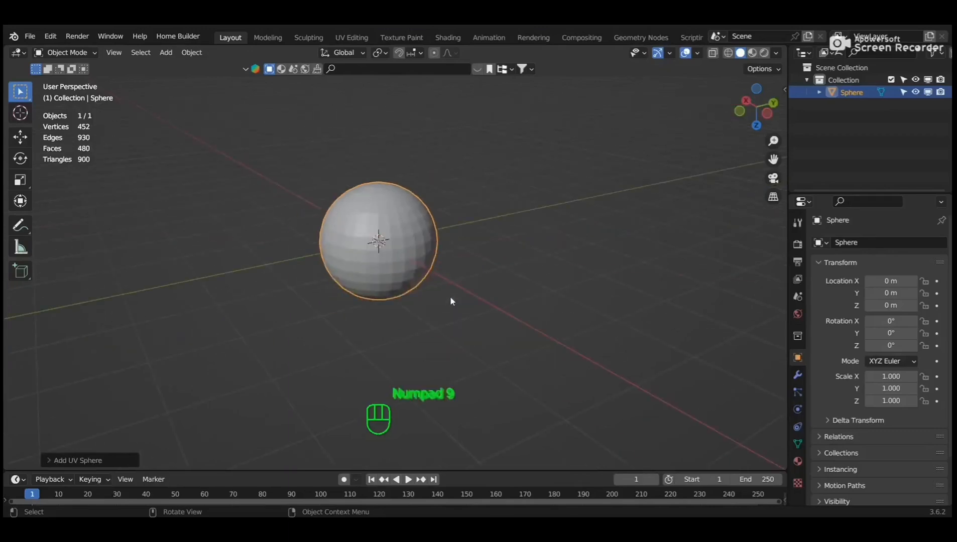
Switch to Bottom view (Numpad 7 then 9) and zoom and pan to frame the sphere.
key("KP_7")
key("KP_9")
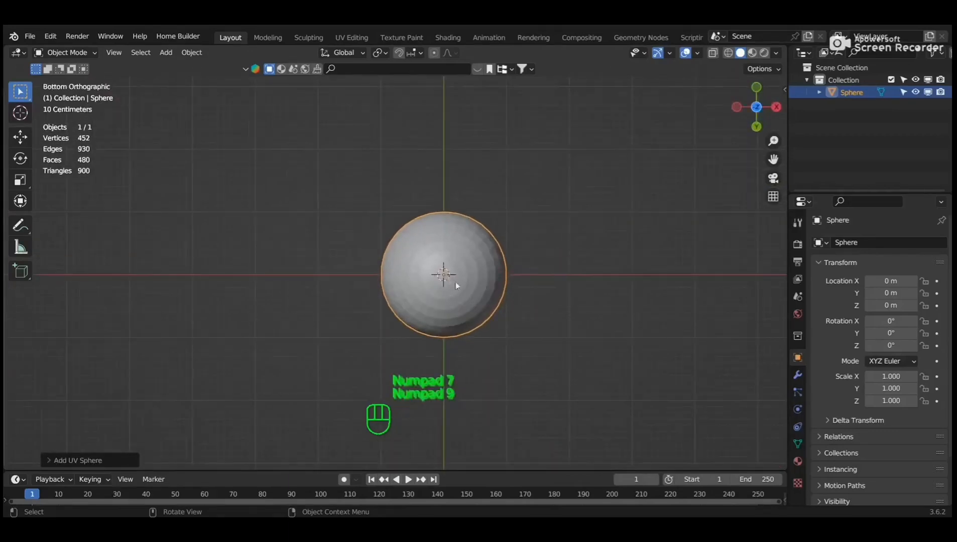
scroll(456, 282, "up", 4)
middle_click_drag(506, 296, 423, 294, "shift")
In face select mode, box-select the sphere's bottom cap and nudge it slightly along Z.
key("Tab")
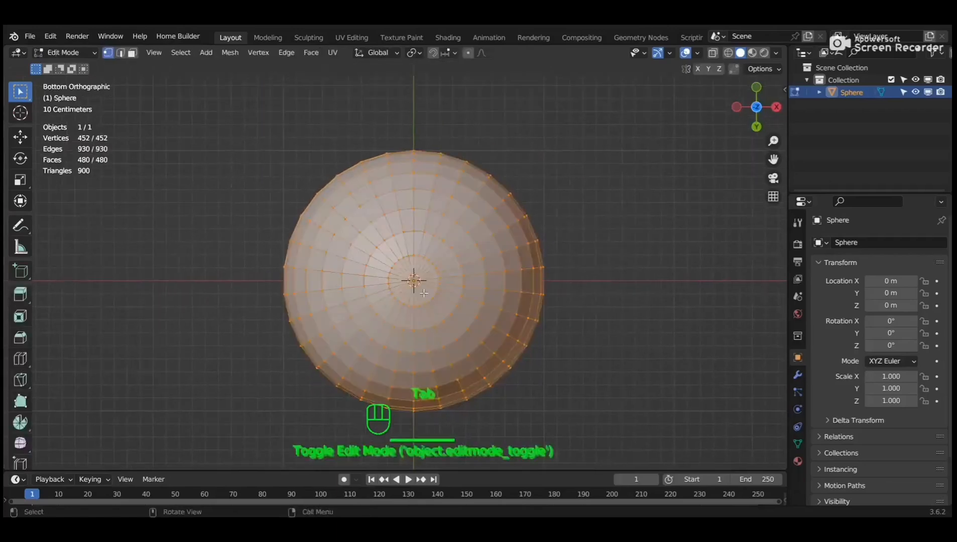
key("3")
left_click_drag(402, 276, 458, 309)
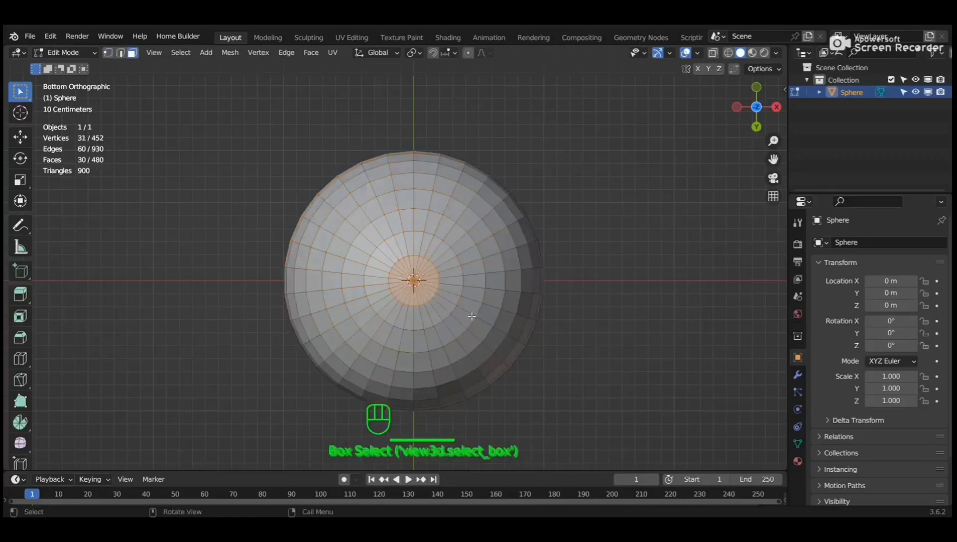
key("KP_1")
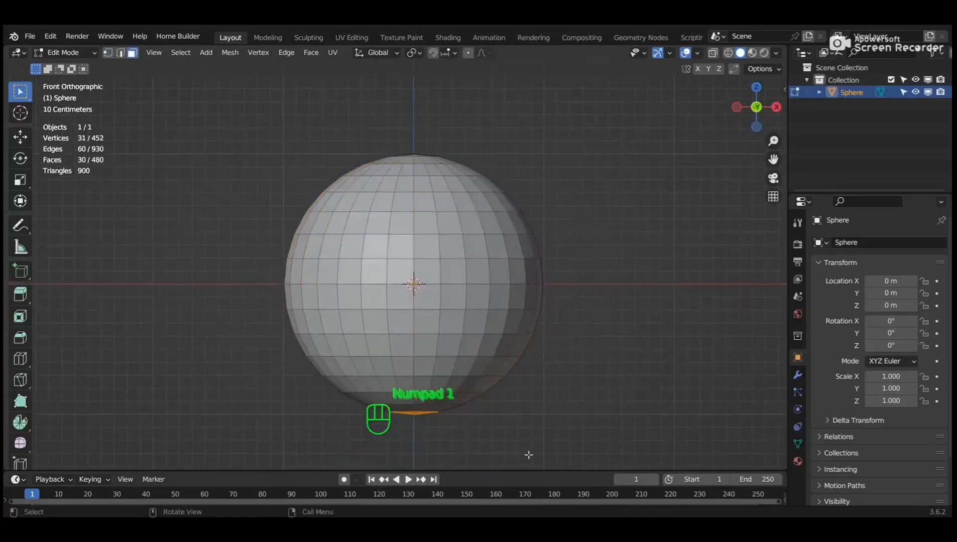
key("g")
key("z")
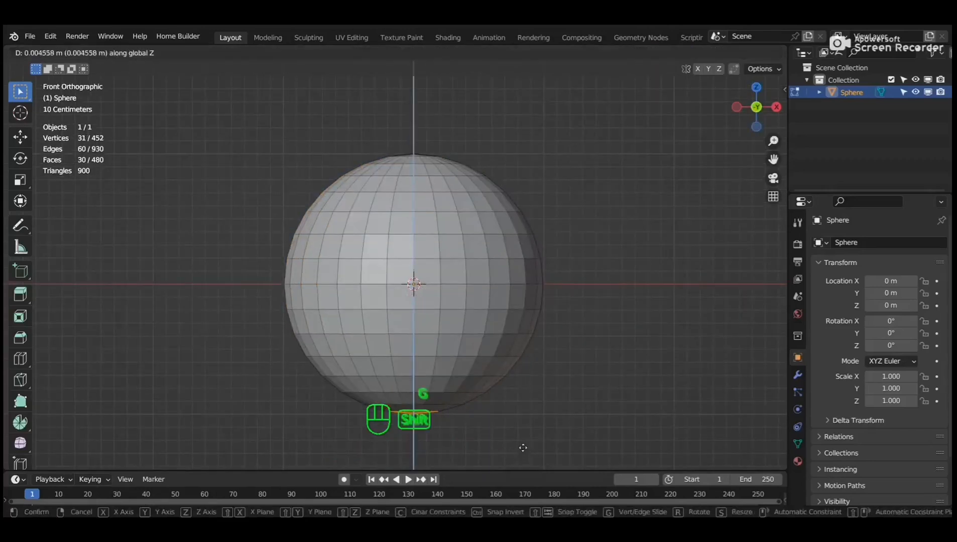
left_click(529, 425)
middle_click_drag(568, 263, 574, 300)
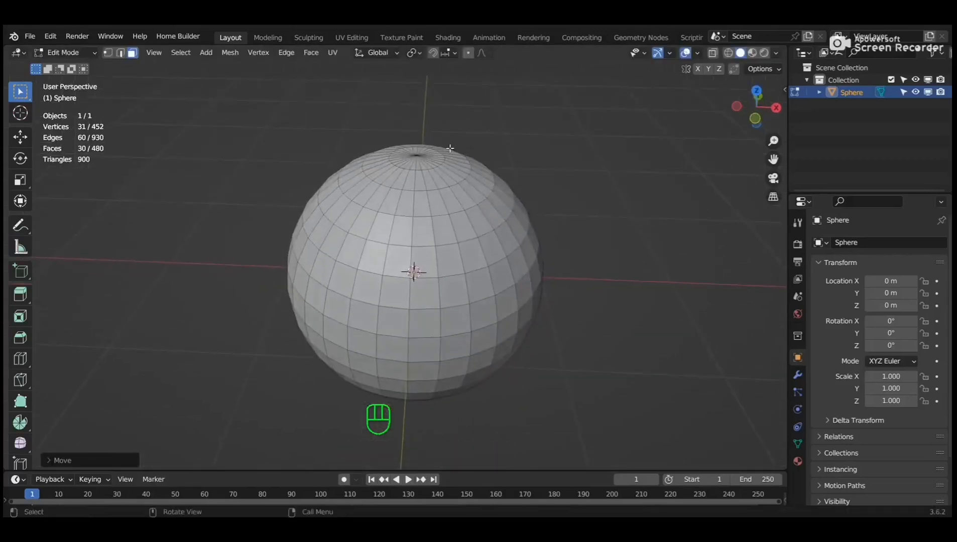
Box-select the sphere's top cap faces and inset them.
scroll(412, 151, "up", 4)
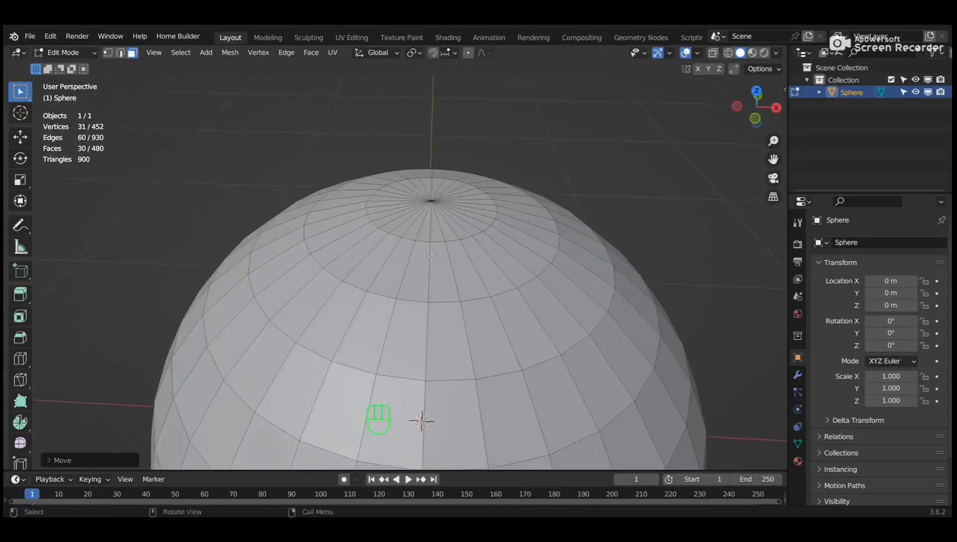
left_click_drag(410, 199, 492, 217)
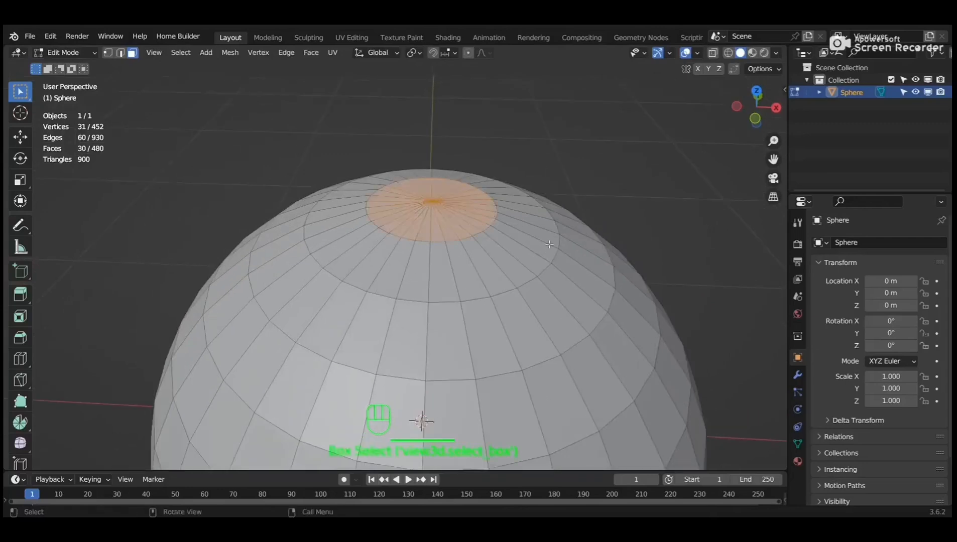
key("i")
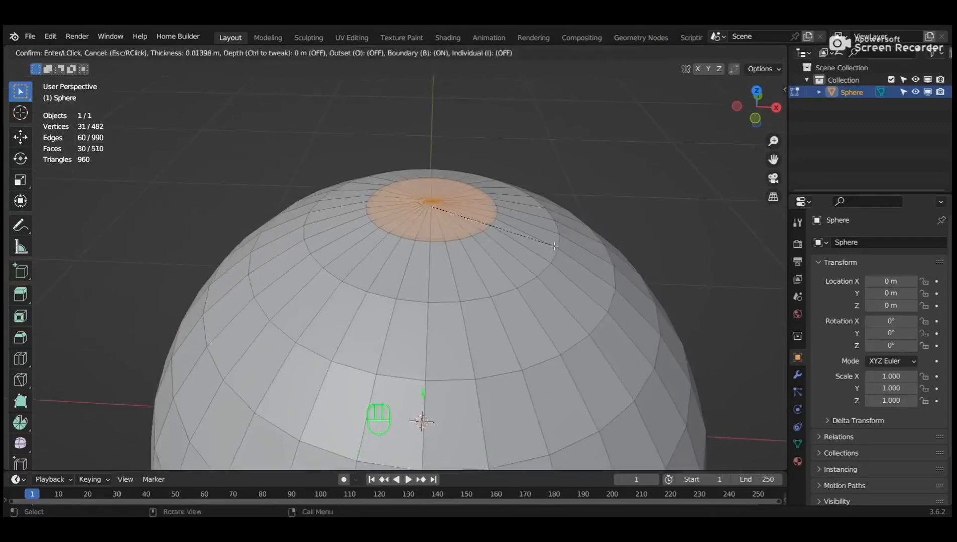
left_click(512, 223)
Extrude the inset cap in place and inset it a second time.
scroll(515, 199, "up", 4)
middle_click_drag(517, 187, 460, 297, "shift")
scroll(425, 301, "up", 1)
key("e")
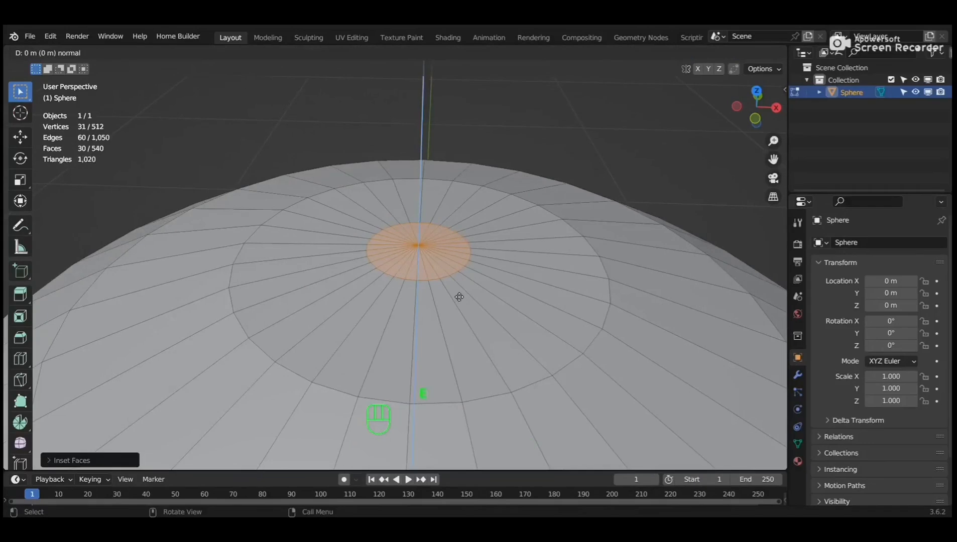
left_click(469, 355)
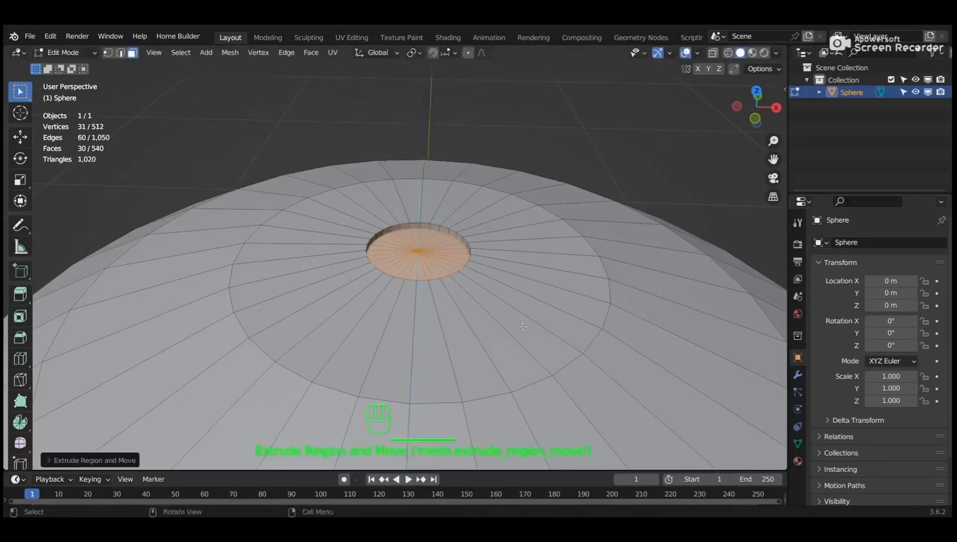
key("i")
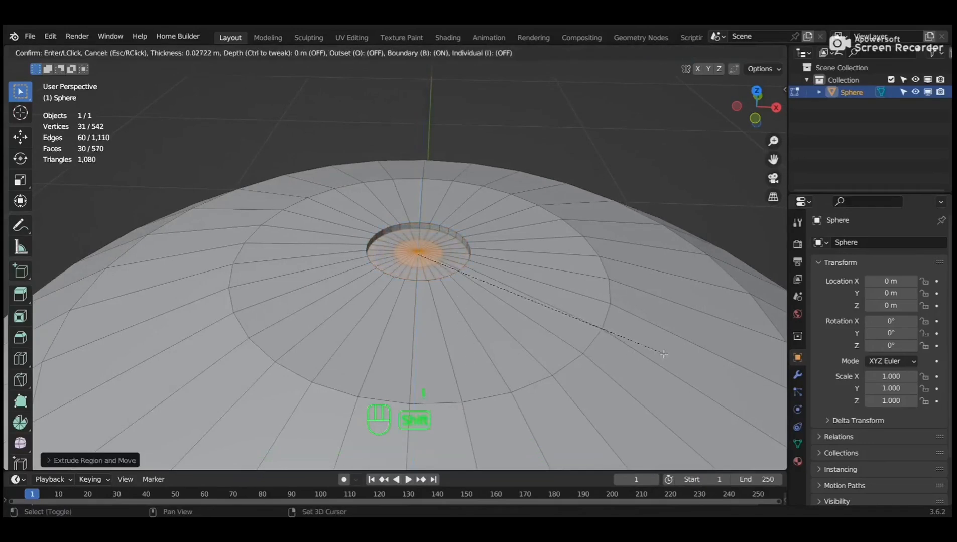
left_click(647, 353)
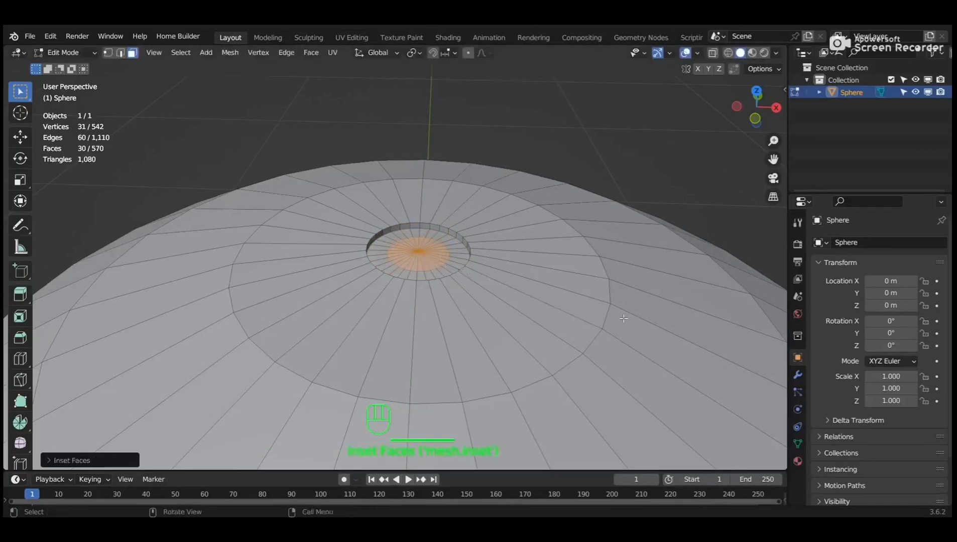
key("KP_1")
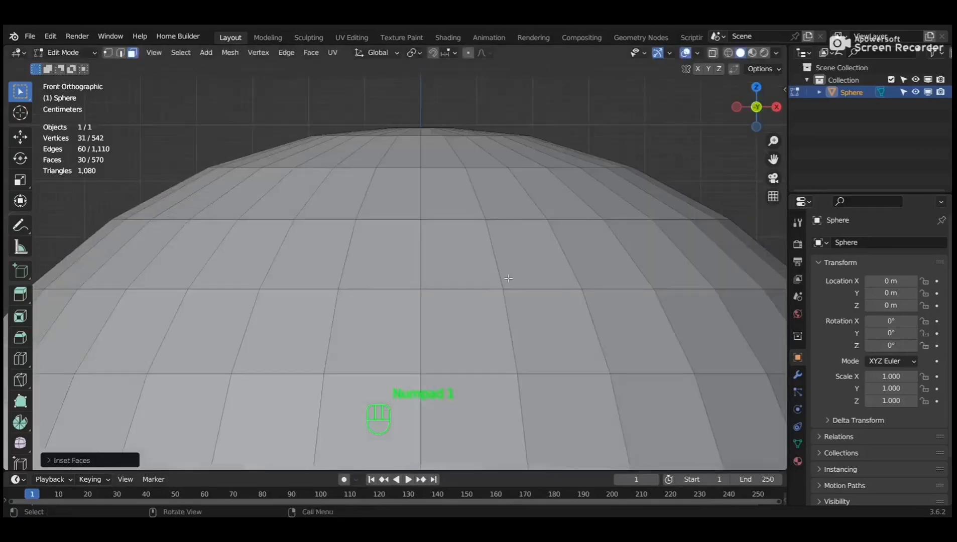
Extrude the recessed top cap upward into a short stem.
key("e")
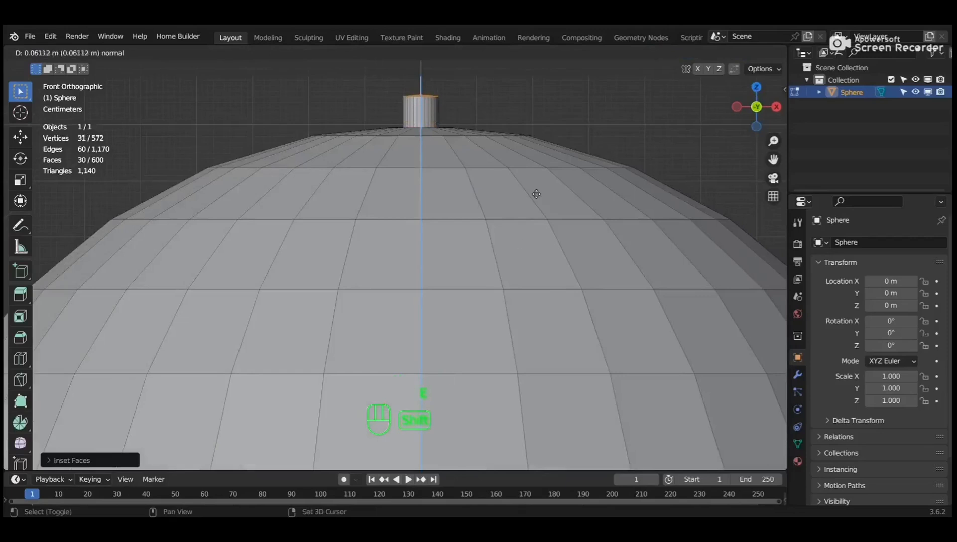
left_click(537, 189)
middle_click_drag(537, 189, 536, 244)
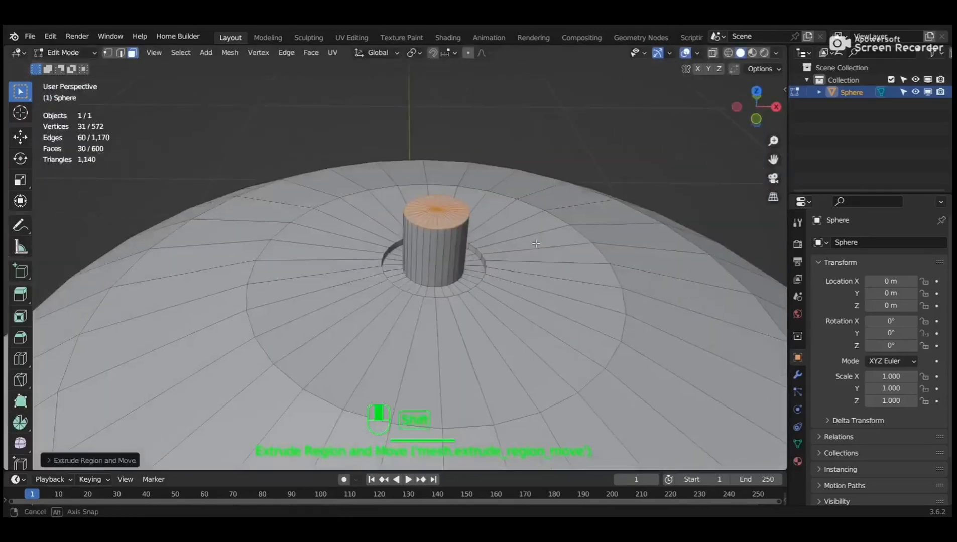
Bevel the stem's top edge slightly, then return to Object Mode with the sphere selected.
key("ctrl+b")
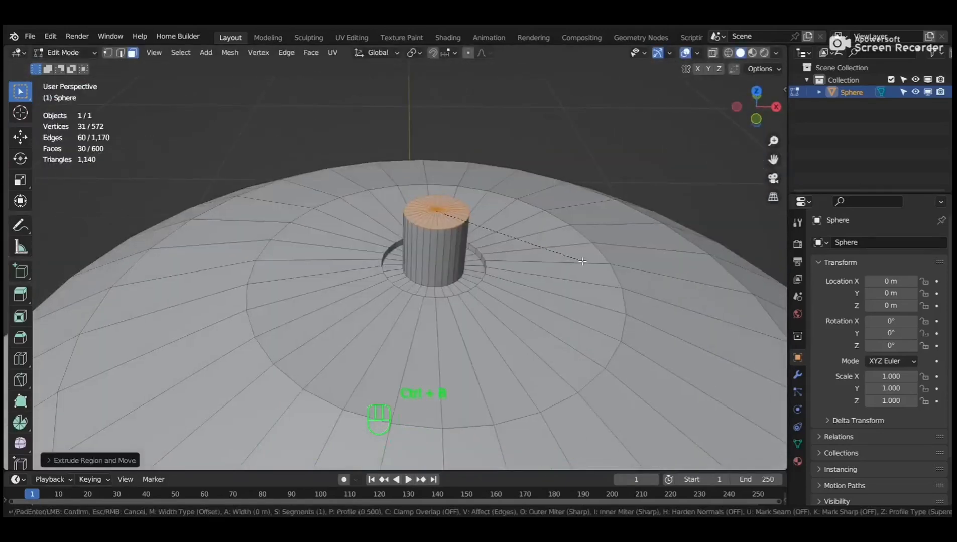
key("shift")
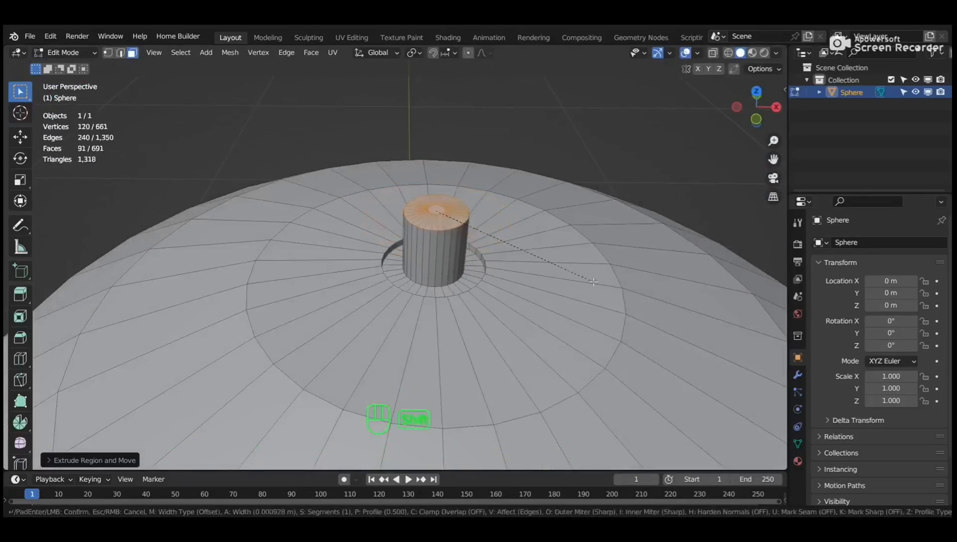
left_click(599, 286)
scroll(578, 275, "down", 6)
middle_click_drag(578, 275, 550, 292)
key("Tab")
scroll(530, 293, "down", 3)
left_click(402, 308)
Apply Shade Smooth to the sphere.
right_click(401, 308)
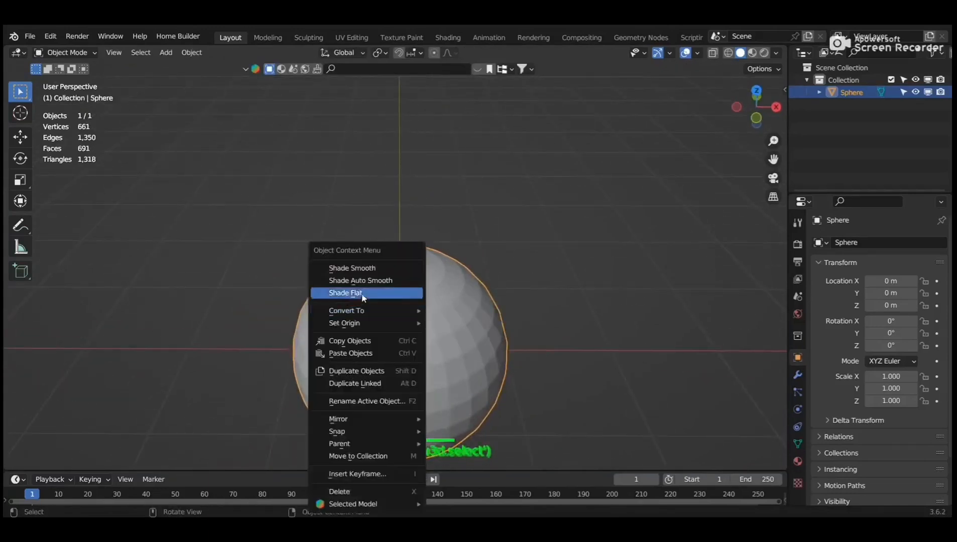
left_click(386, 268)
scroll(453, 303, "up", 3)
In Edit Mode, select the stem's side faces and the faces around its centre from above.
key("Tab")
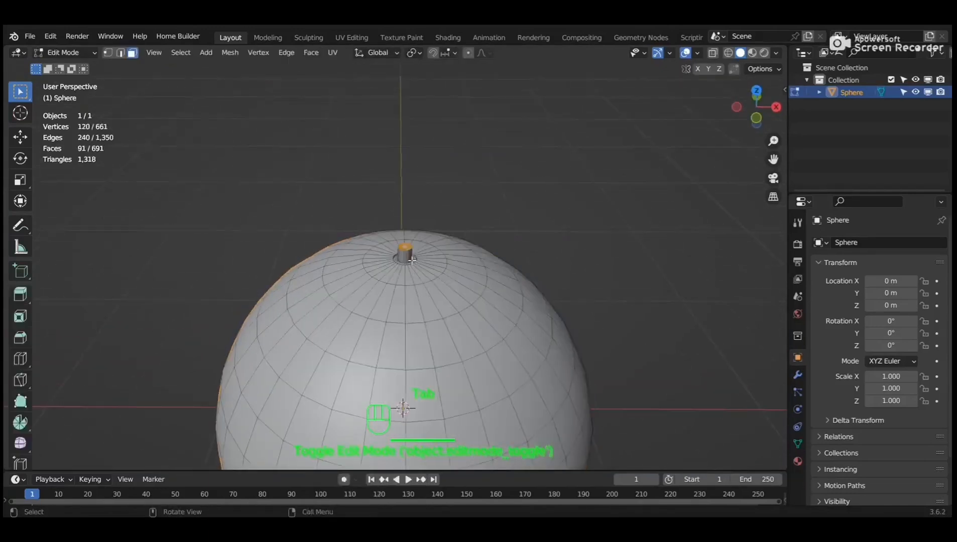
scroll(410, 266, "up", 3)
scroll(453, 280, "up", 4)
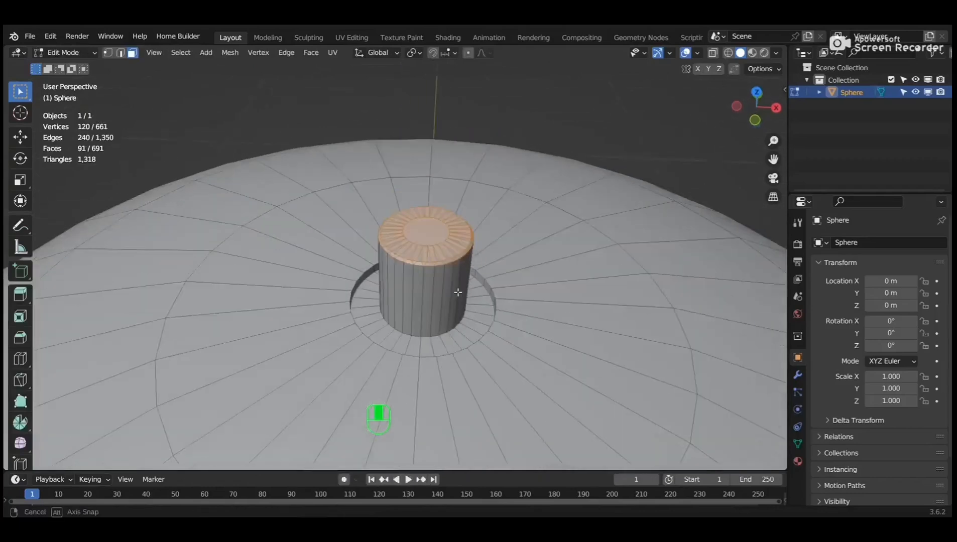
left_click_drag(396, 265, 450, 289, "shift")
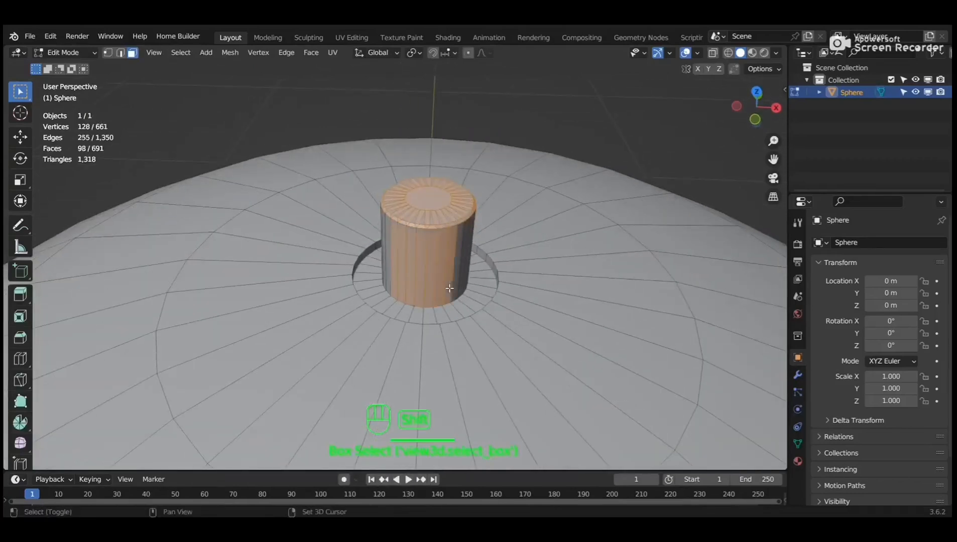
key("KP_7")
scroll(451, 289, "down", 1)
middle_click_drag(419, 435, 413, 274, "shift")
mouse_move(386, 274)
left_mouse_down("shift")
mouse_move(399, 286)
mouse_move(428, 271)
mouse_move(424, 286)
left_mouse_up("shift")
Box-select the entire stem cylinder in wireframe (Shift+Z), then return to solid shading.
key("shift+z")
key("shift+z")
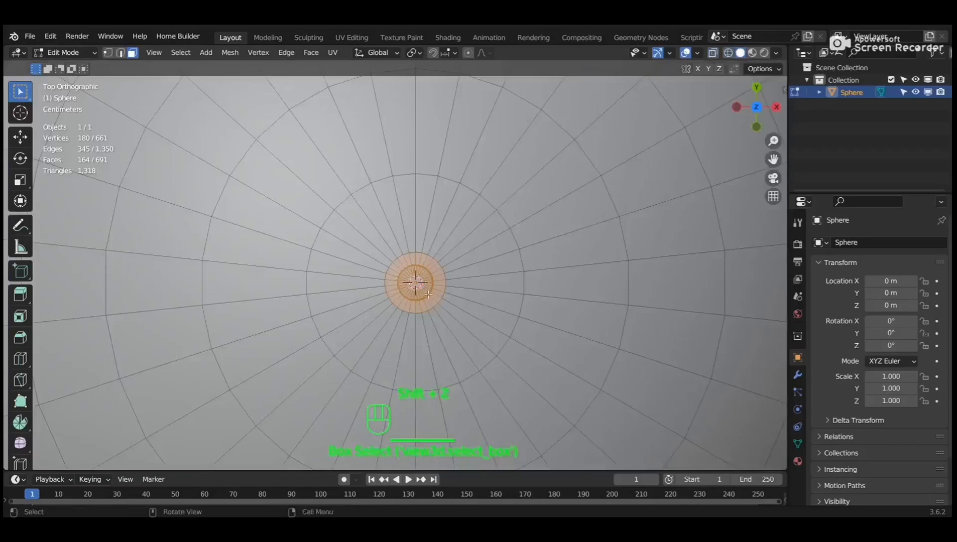
key("KP_1")
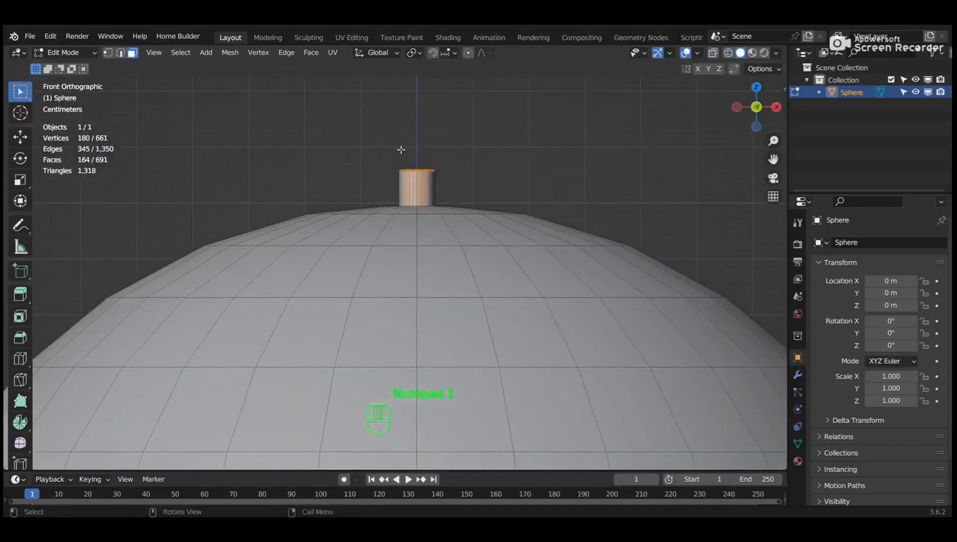
key("shift+z")
left_click_drag(389, 156, 445, 200, "shift")
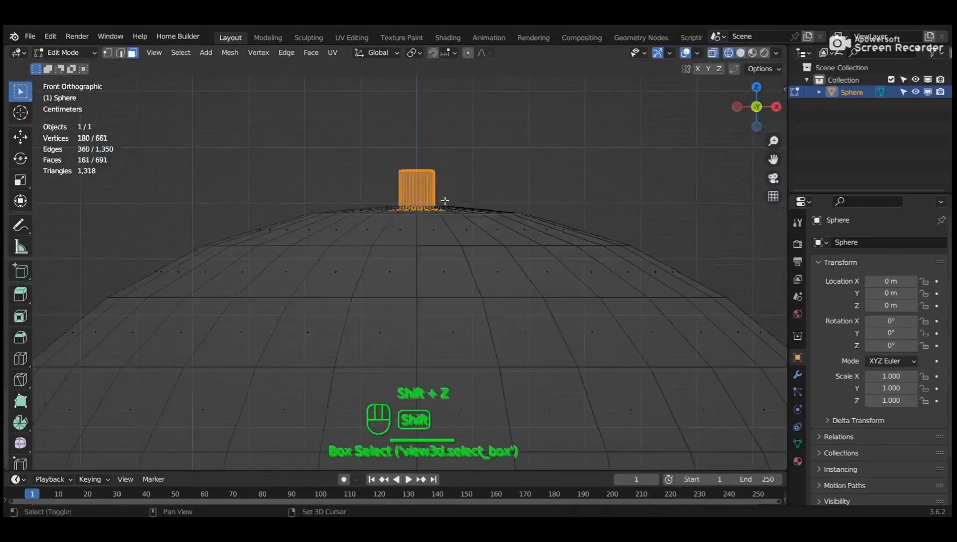
key("shift+z")
middle_click_drag(447, 216, 446, 271)
Separate the selected stem into its own object, then reselect the sphere in Edit Mode.
key("p")
left_click(445, 271)
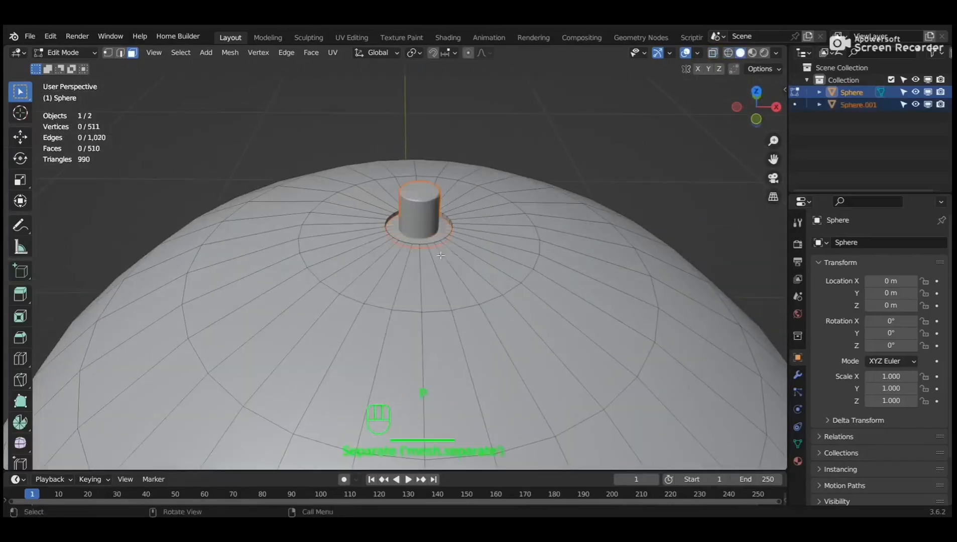
key("Tab")
left_click(562, 301)
scroll(562, 301, "down", 6)
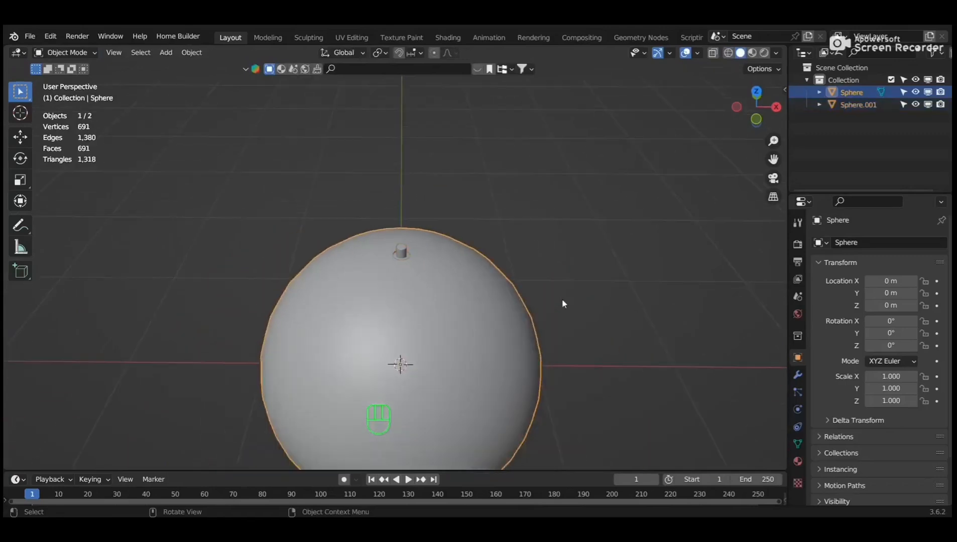
key("Tab")
Select the ring of faces around the stem's base.
scroll(407, 288, "up", 2)
left_click(385, 299)
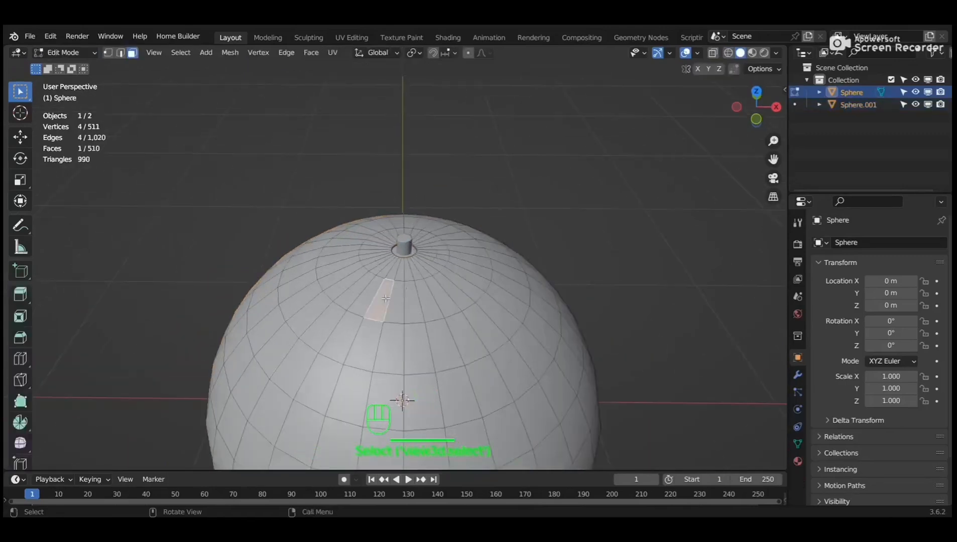
left_click(395, 268)
left_click(401, 269, "shift")
left_click(407, 270, "shift")
left_click(415, 272, "shift")
scroll(428, 277, "up", 3)
key("shift")
left_click(481, 255, "shift")
left_click(482, 245, "shift")
left_click(483, 237, "shift")
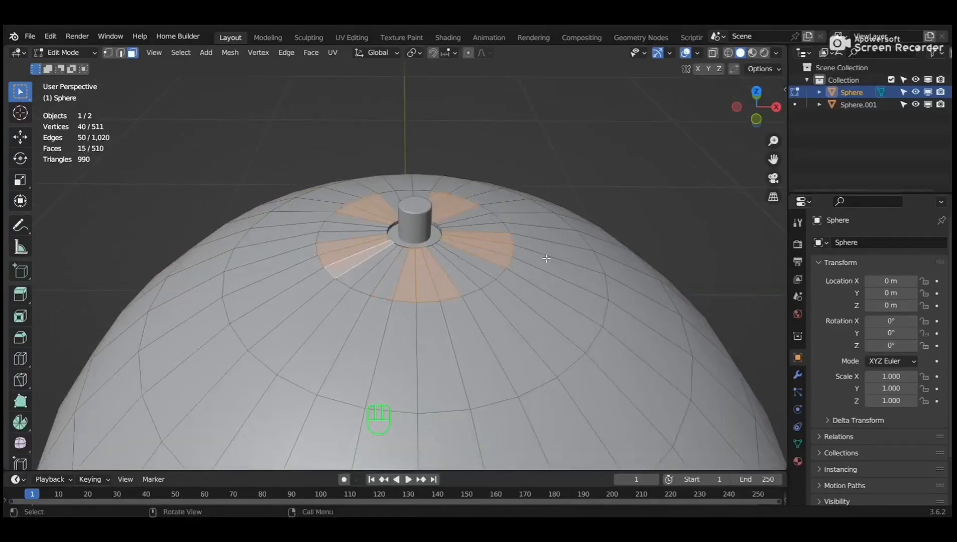
Move the selected base faces slightly along Z with fine precision.
key("g")
key("z")
key("shift")
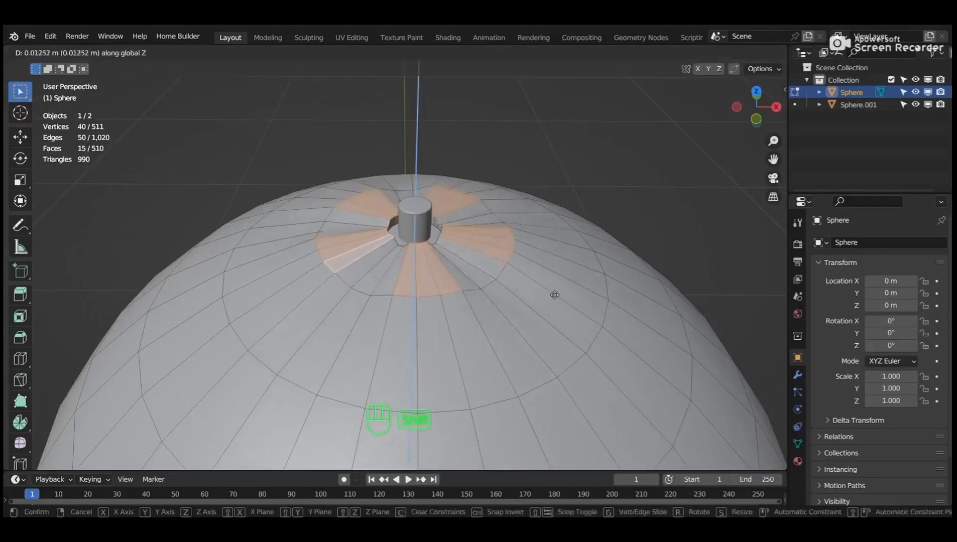
left_click(525, 281)
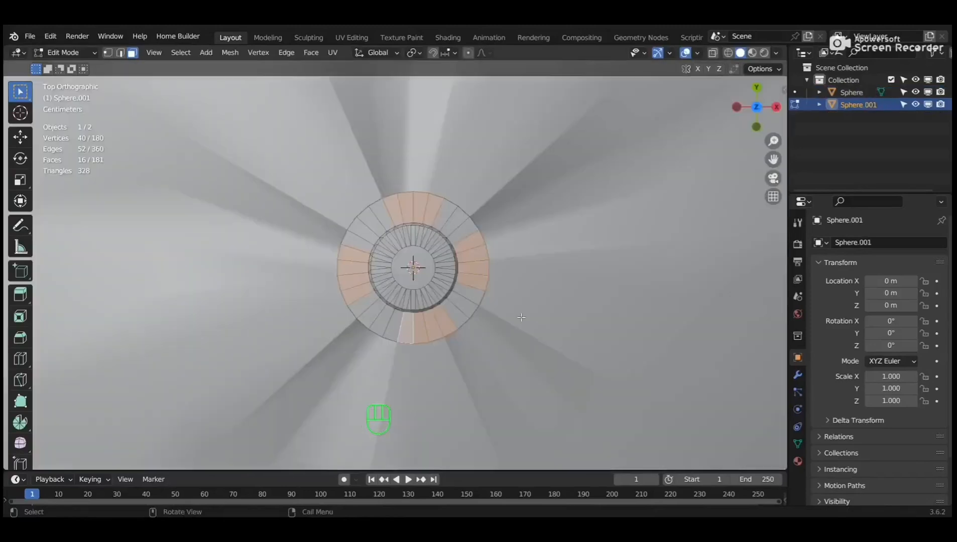
key("KP_1")
middle_click_drag(526, 312, 535, 368)
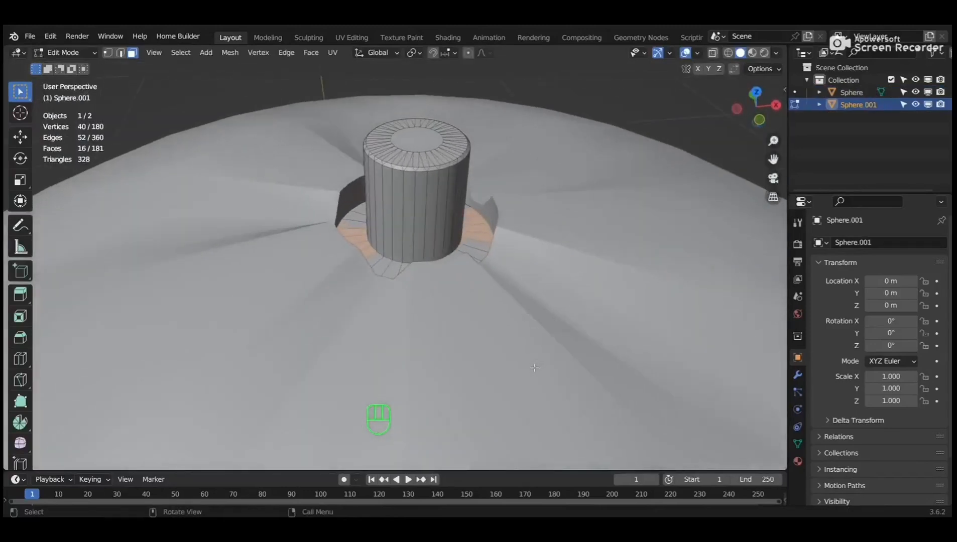
Raise the base faces further along Z and leave Edit Mode.
key("g")
key("z")
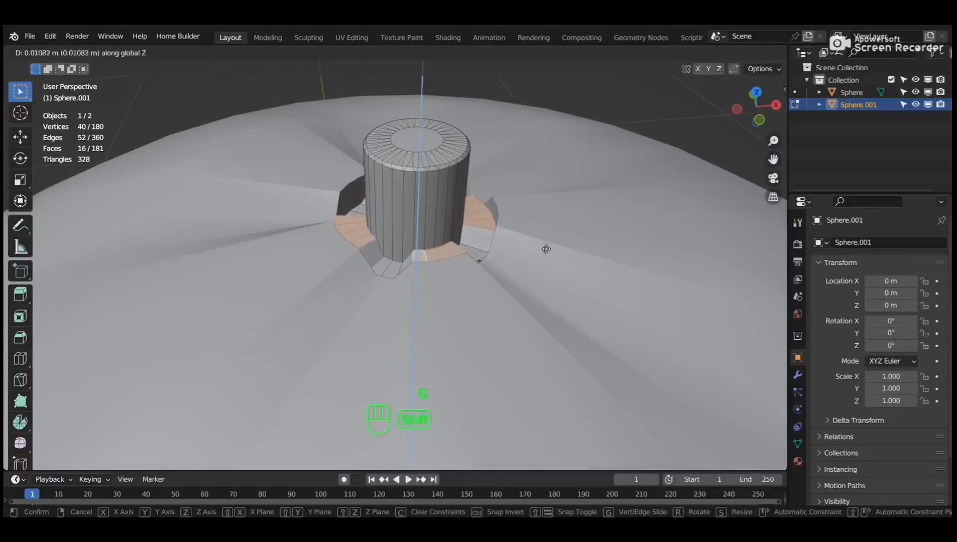
left_click(560, 345)
mouse_move(397, 317)
middle_mouse_down()
mouse_move(396, 359)
mouse_move(397, 291)
mouse_move(396, 303)
middle_mouse_up()
key("Tab")
scroll(497, 279, "down", 3)
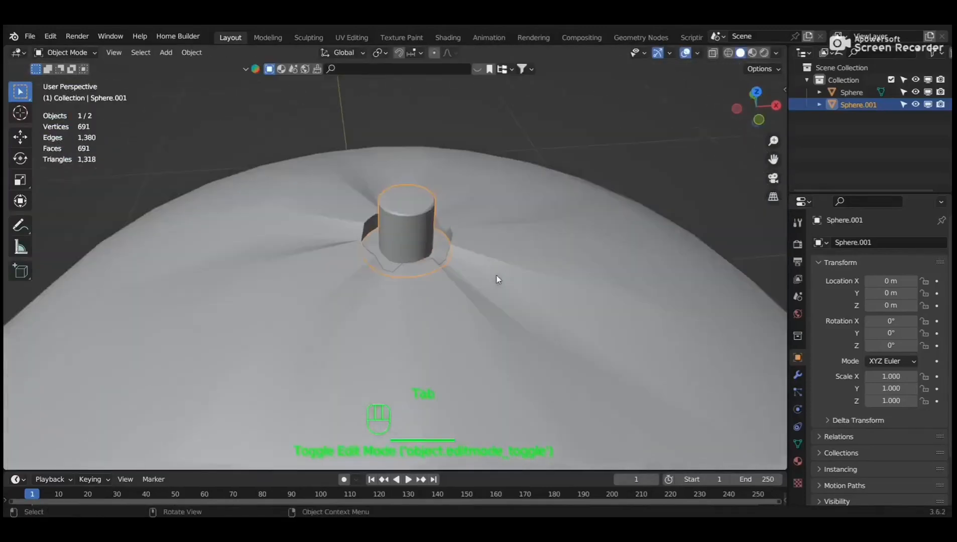
scroll(496, 279, "down", 8)
Select the sphere and add a new material named orange.
mouse_move(491, 260)
middle_mouse_down()
mouse_move(385, 257)
mouse_move(490, 263)
middle_mouse_up()
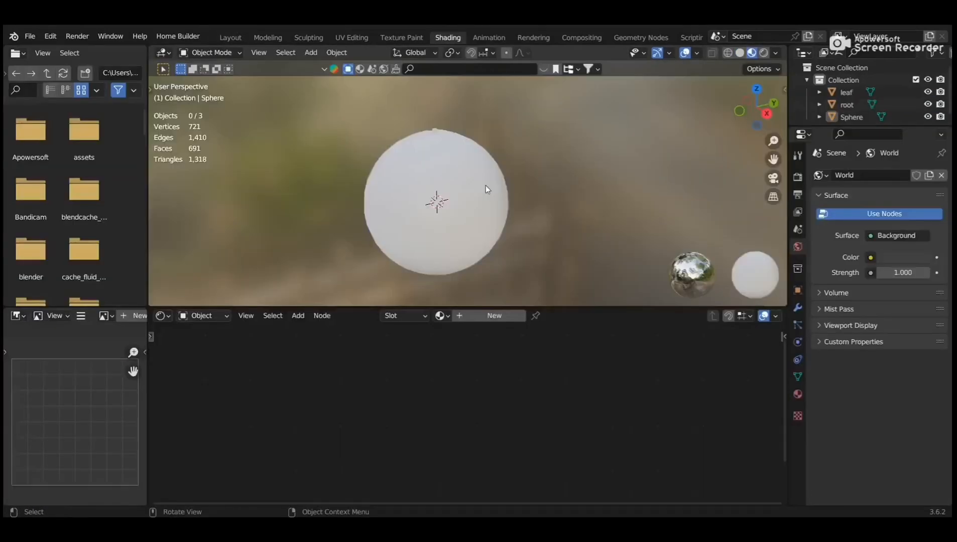
left_click(486, 185)
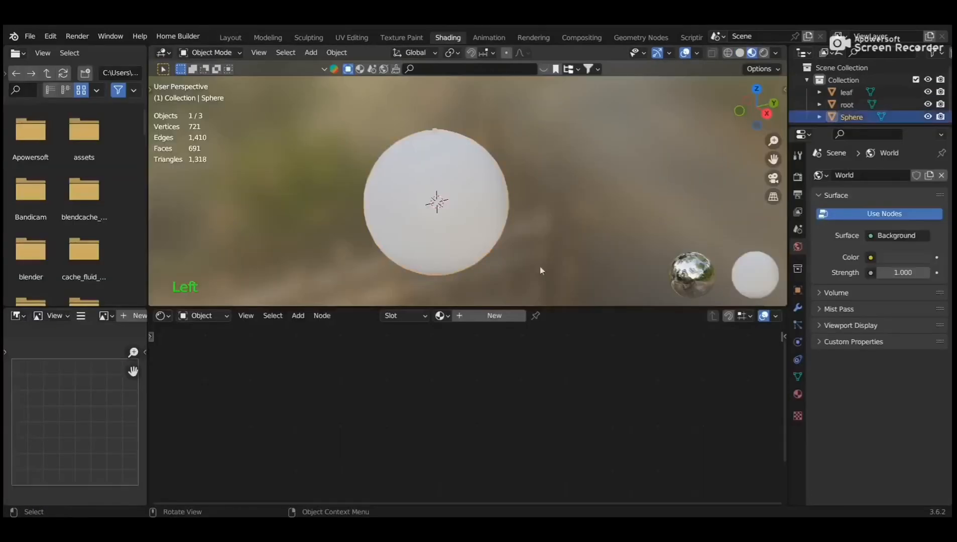
left_click(494, 318)
type("orang")
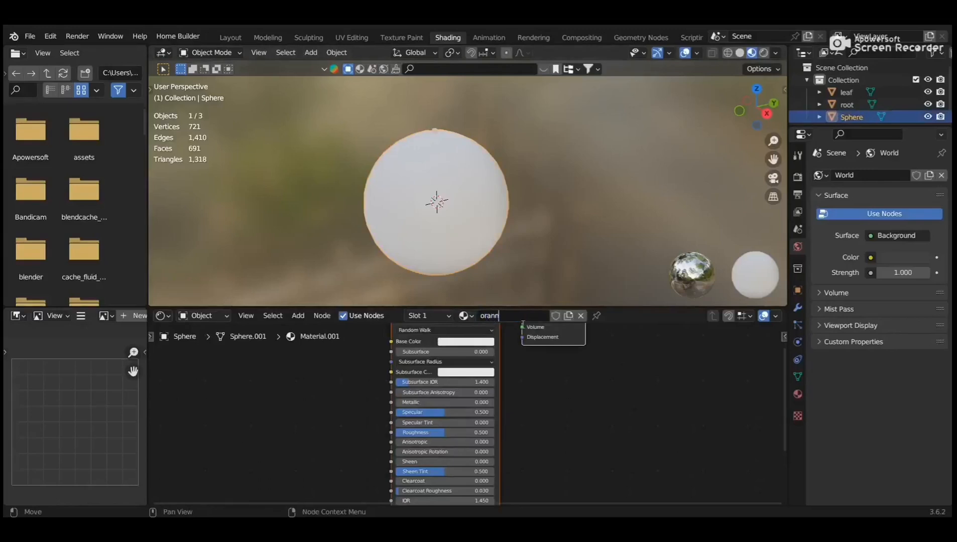
key("Return")
Delete the Principled BSDF node and add texture coordinate, mapping and image texture nodes (Ctrl+T).
scroll(505, 370, "down", 8)
scroll(495, 371, "down", 2)
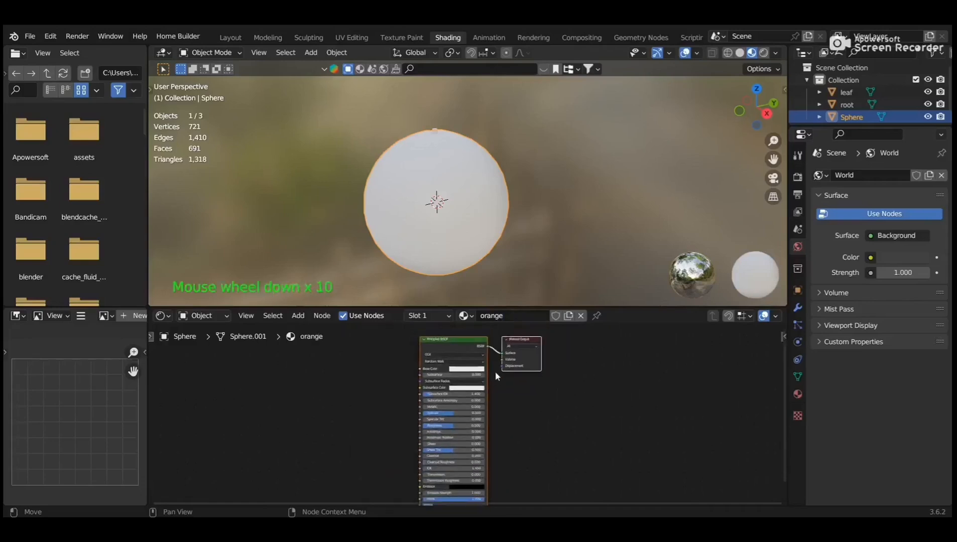
middle_click_drag(495, 371, 508, 402, "shift")
scroll(511, 402, "up", 4)
left_click(429, 358)
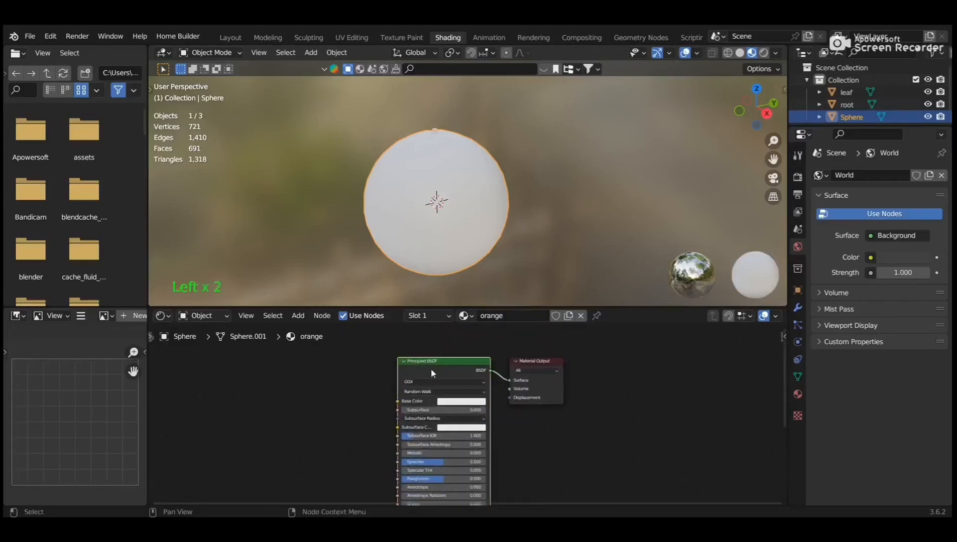
key("Delete")
key("ctrl+t")
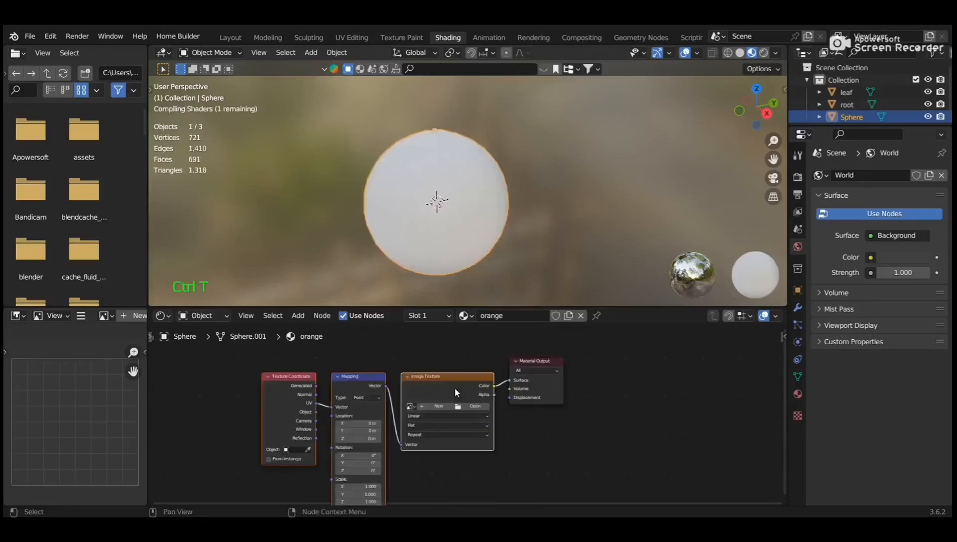
Load the orange peel photo from Pictures/background into the image texture.
left_click(464, 409)
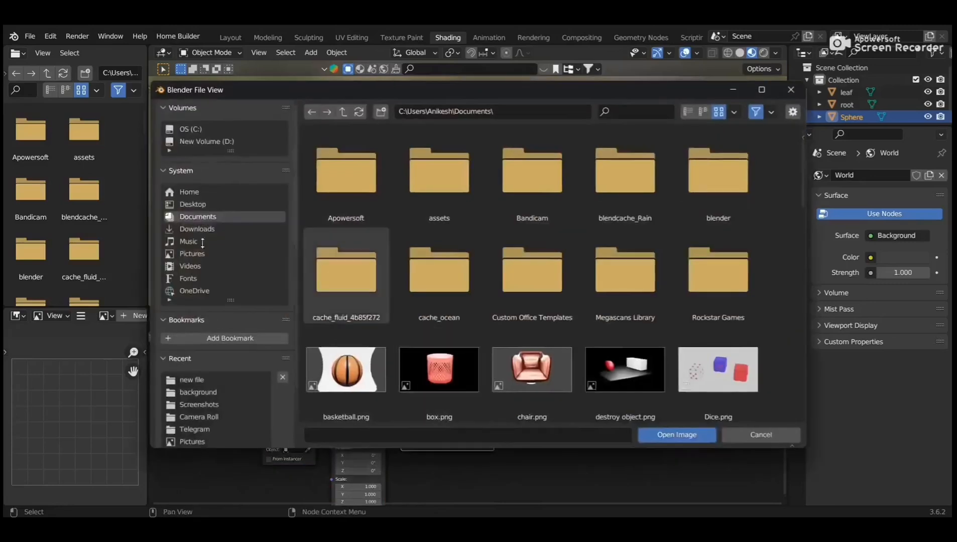
left_click(188, 253)
left_click(337, 213)
double_click(338, 212)
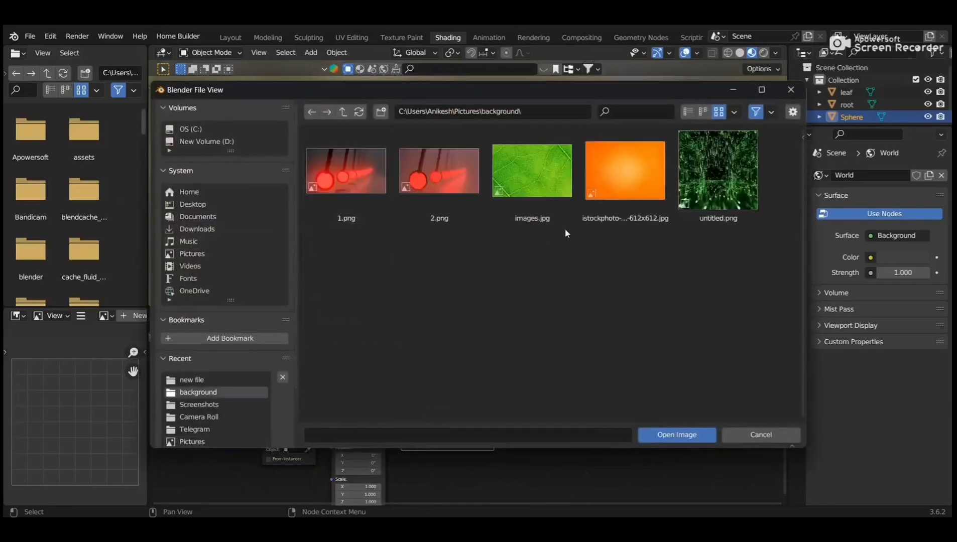
left_click(598, 216)
left_click(677, 434)
scroll(515, 235, "up", 3)
mouse_move(516, 235)
middle_mouse_down()
mouse_move(604, 238)
mouse_move(527, 232)
middle_mouse_up()
scroll(515, 233, "down", 2)
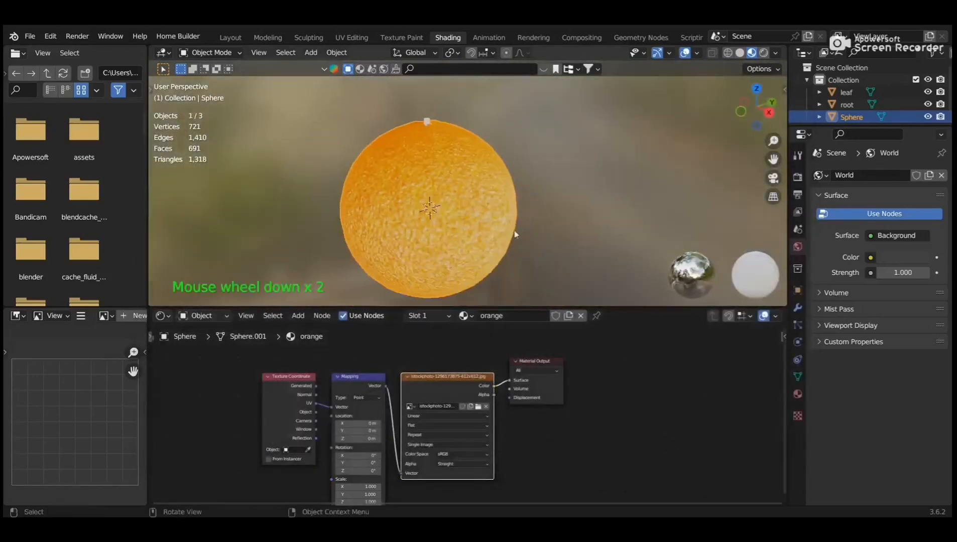
middle_click_drag(591, 241, 525, 243)
Offset the orange texture to Mapping Location Y 1.7 m and give the leaf a new material.
left_click_drag(358, 430, 379, 430)
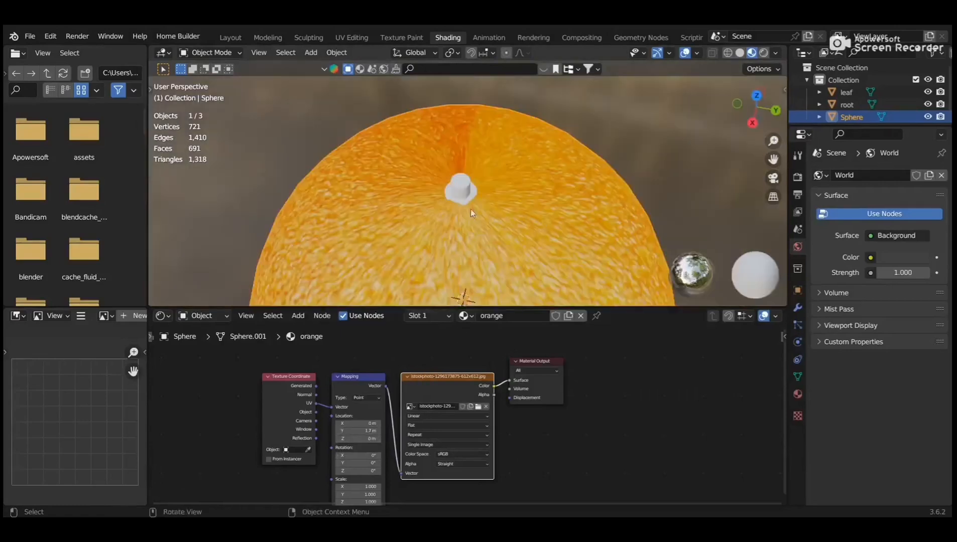
left_click(461, 201)
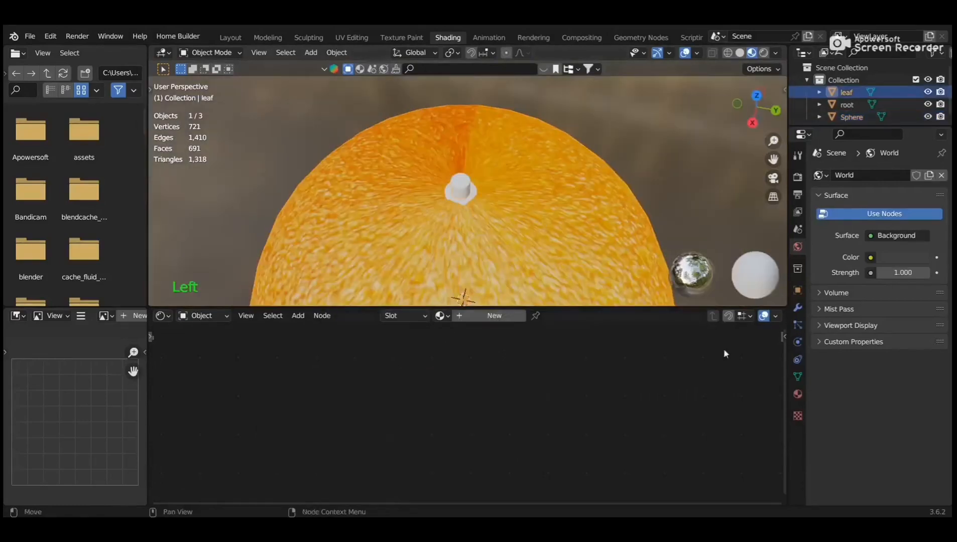
left_click(798, 394)
left_click(873, 227)
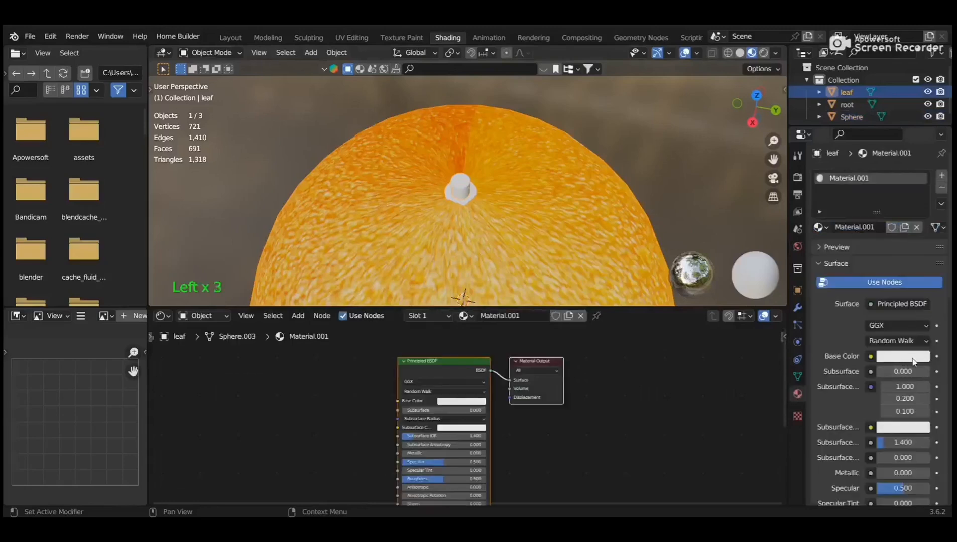
Set the leaf material's base colour to dark green (hue 0.336, value 0.149).
left_click(913, 358)
left_click_drag(868, 225, 839, 208)
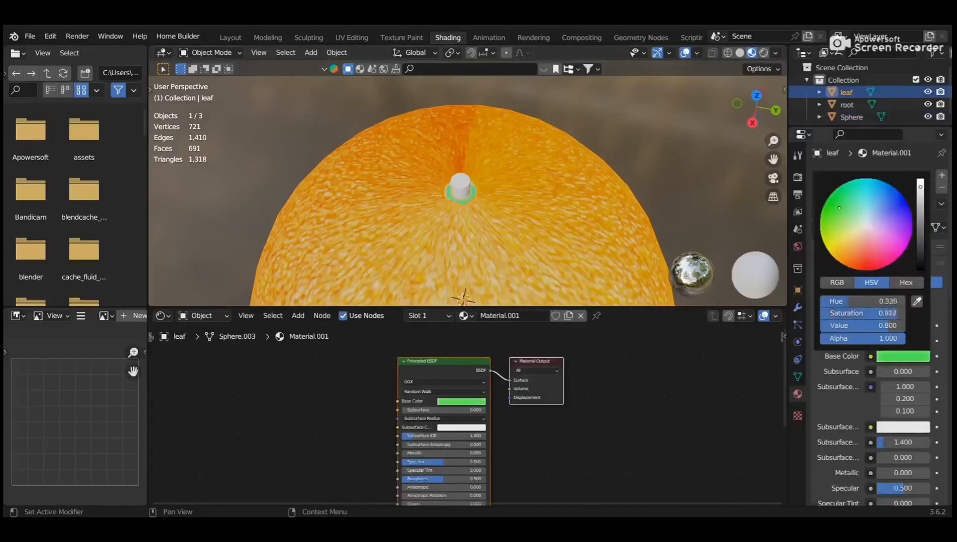
left_click_drag(920, 190, 921, 231)
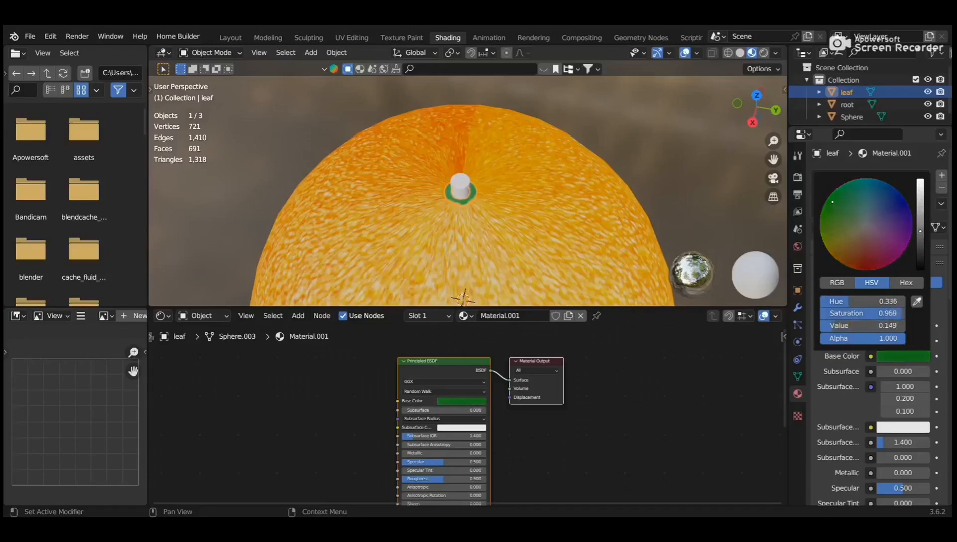
Select the stem and add a new material named root.
left_click(464, 187)
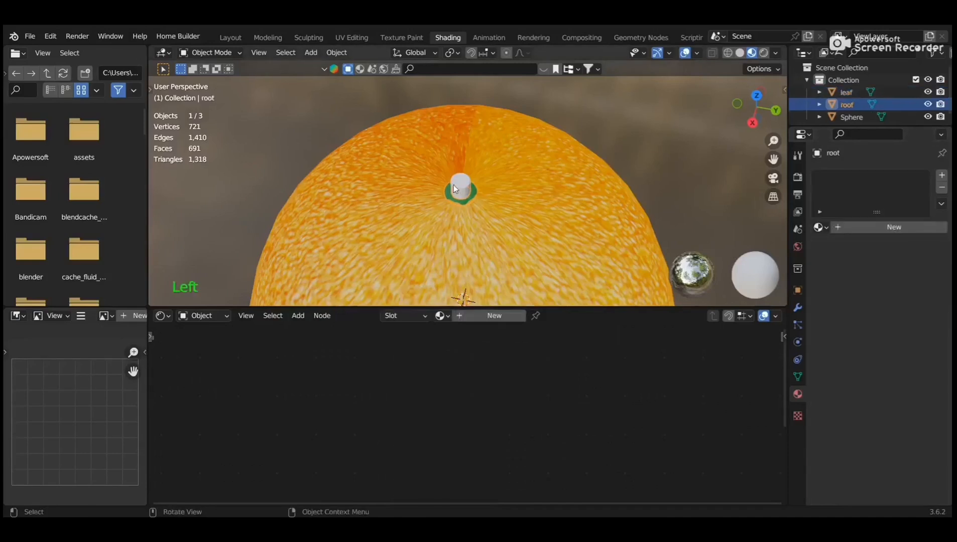
left_click(475, 362)
left_click(517, 320)
type("root")
key("Return")
Set the root material's base colour to a dark reddish-brown.
left_click(440, 373)
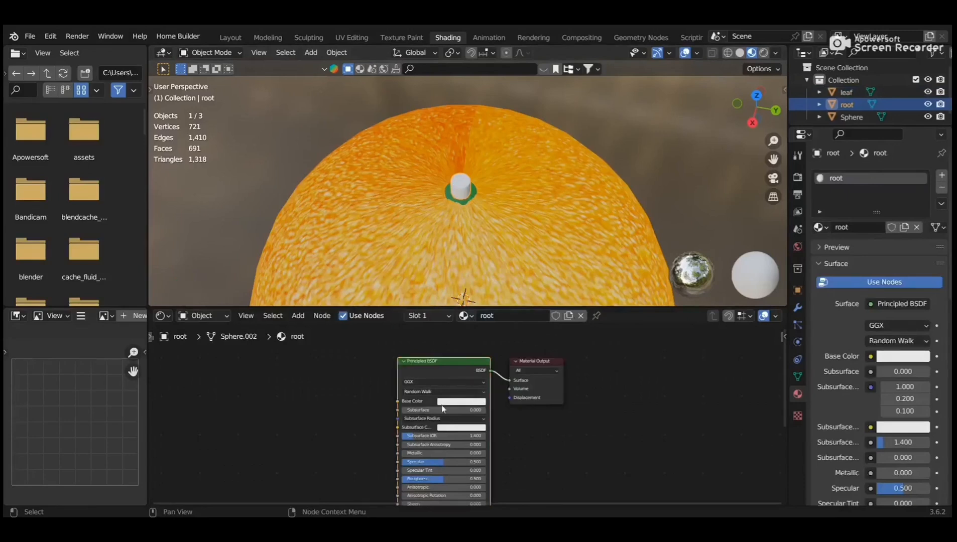
left_click(454, 404)
left_click_drag(480, 332, 466, 337)
left_click_drag(504, 294, 504, 313)
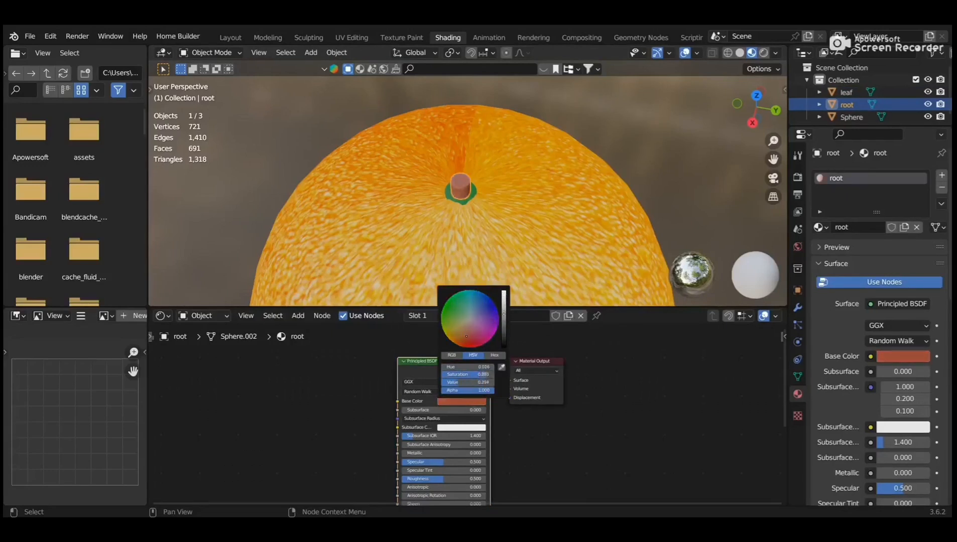
middle_click_drag(535, 150, 592, 174)
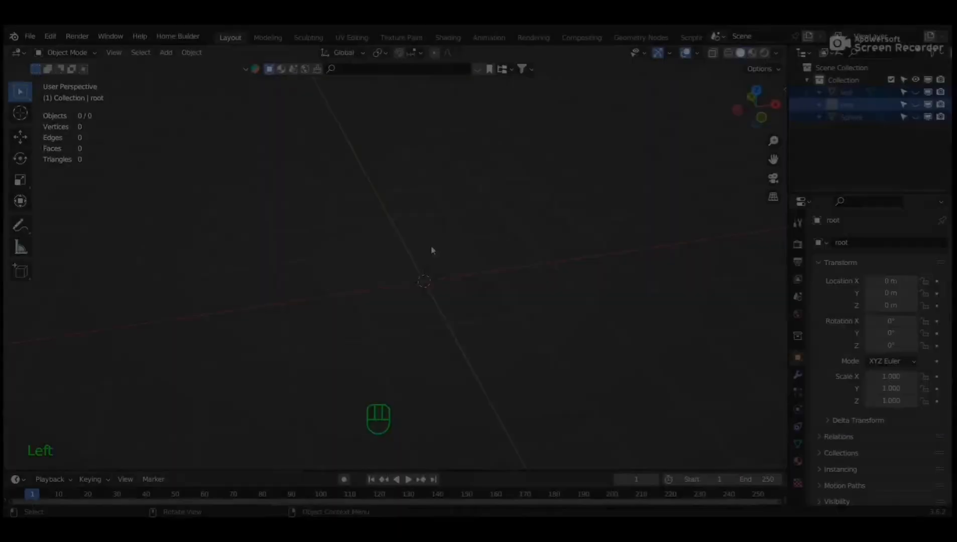
Add a plane, view it from the top, and stretch it to 1.53 along Y.
key("shift+a")
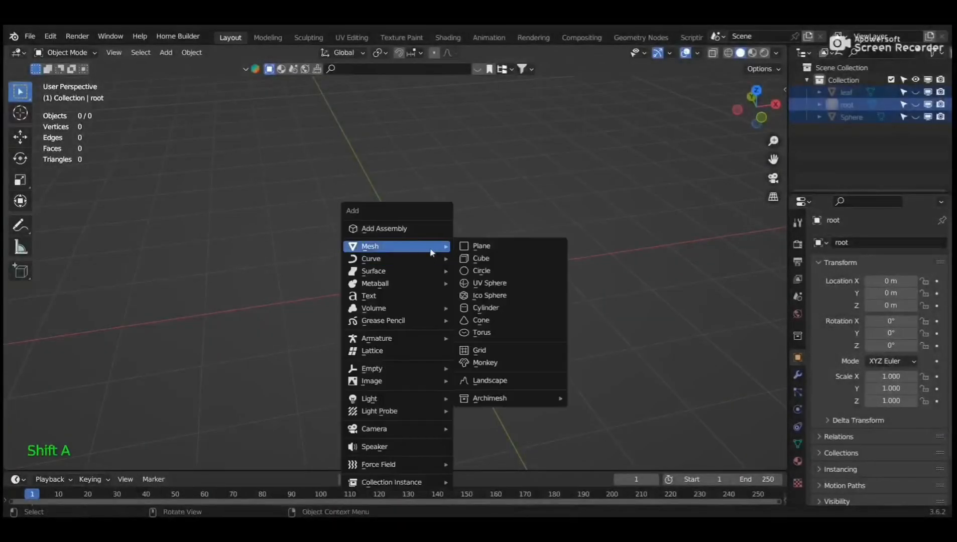
left_click(494, 247)
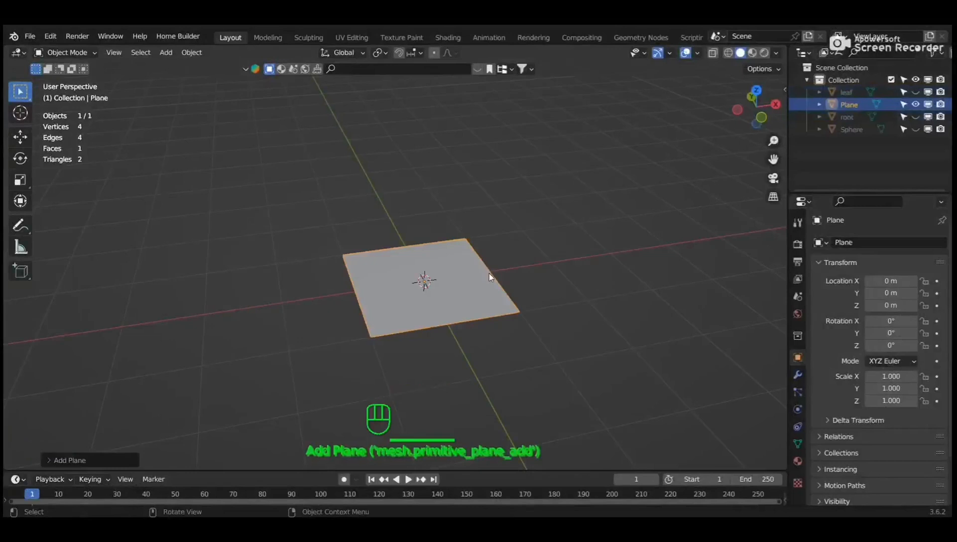
key("KP_1")
key("KP_7")
key("s")
key("y")
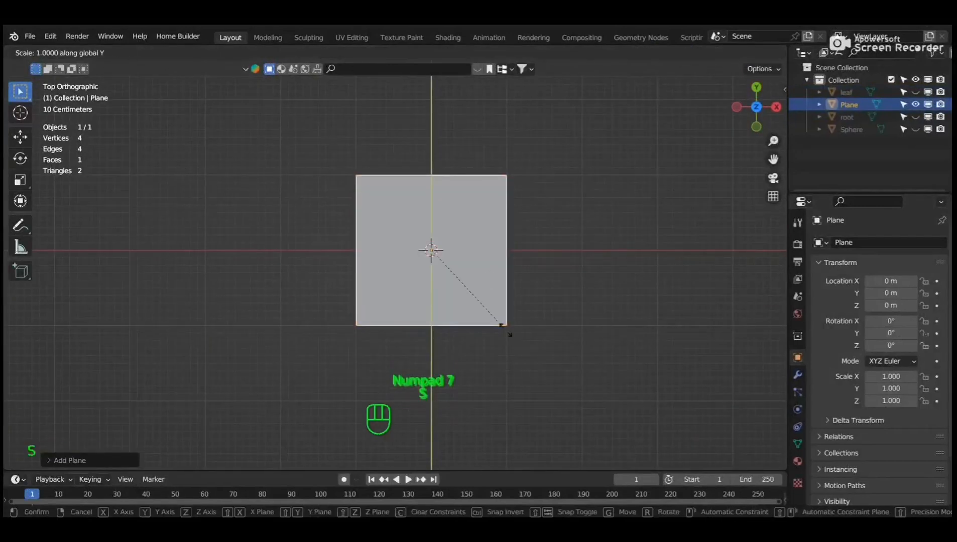
left_click(539, 378)
In Edit Mode, add eight evenly spaced crosswise loop cuts across the plane.
key("Tab")
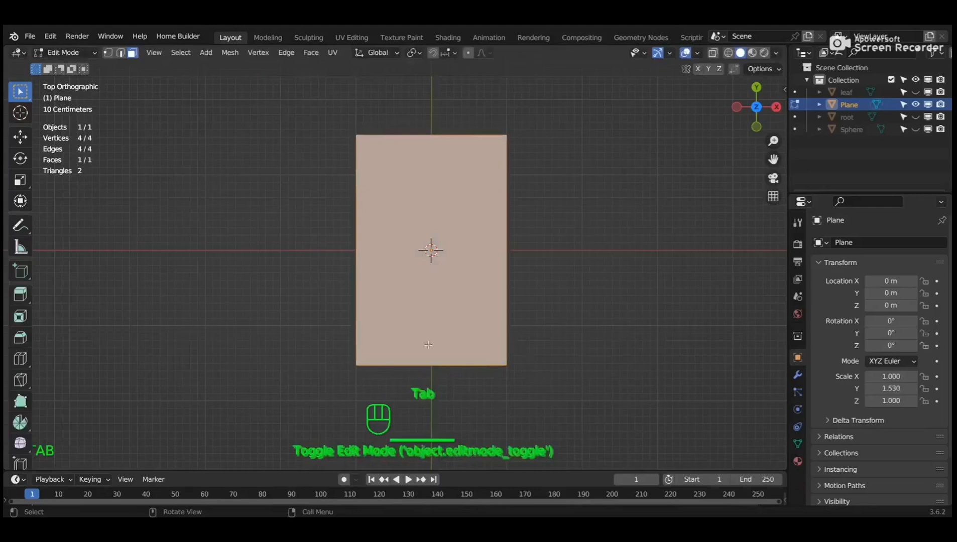
key("ctrl+r")
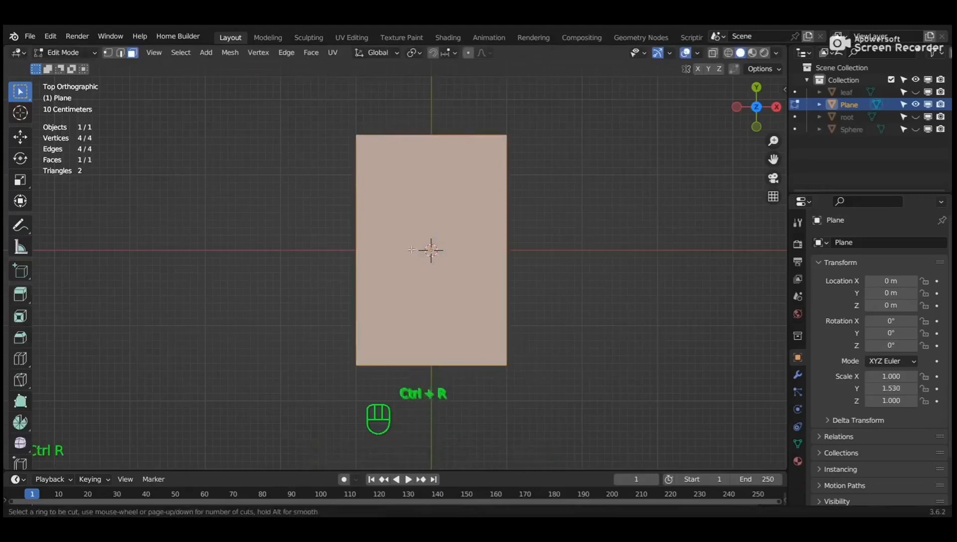
scroll(366, 250, "up", 7)
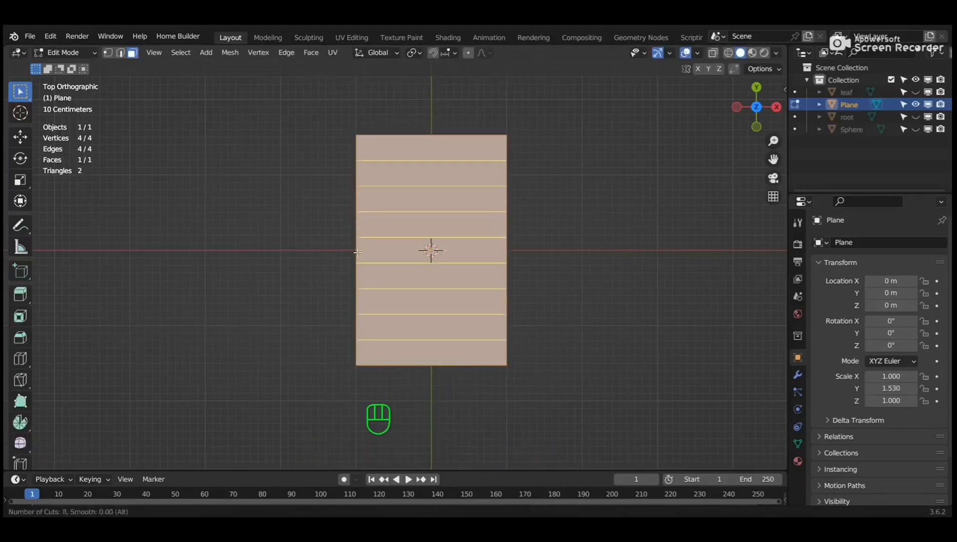
left_click(357, 252)
right_click(359, 262)
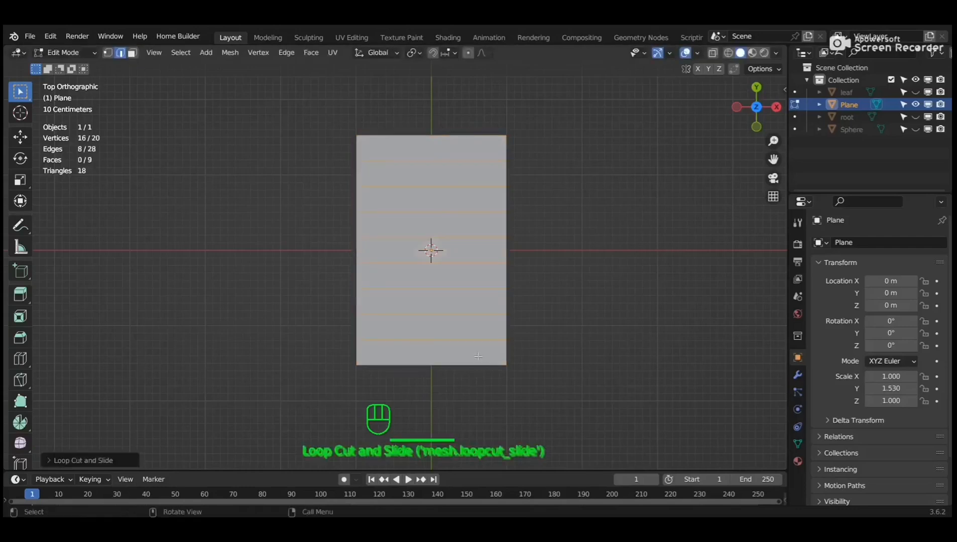
Scale the bottom two edge rows inward to start the pointed tip.
key("1")
left_click_drag(329, 351, 540, 408)
key("s")
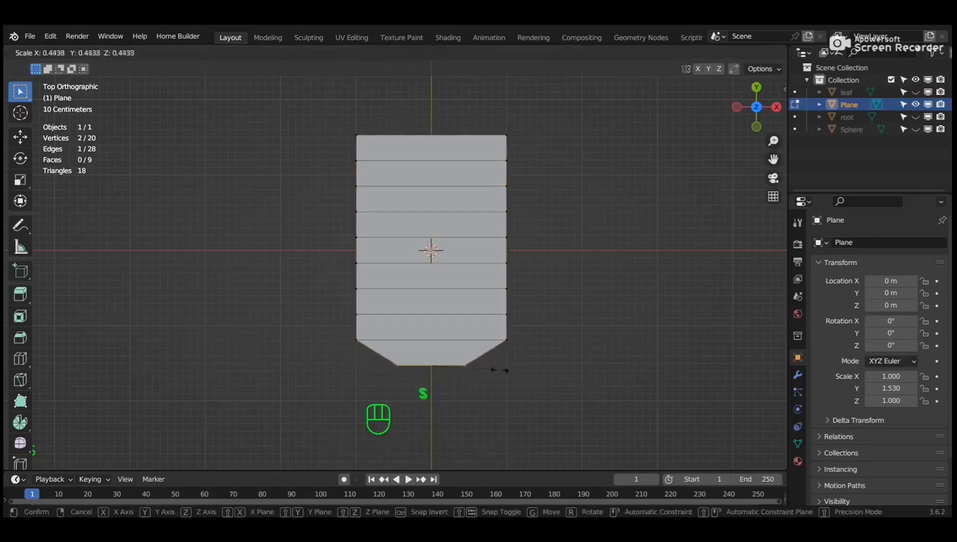
left_click(497, 367)
left_click_drag(341, 332, 545, 342)
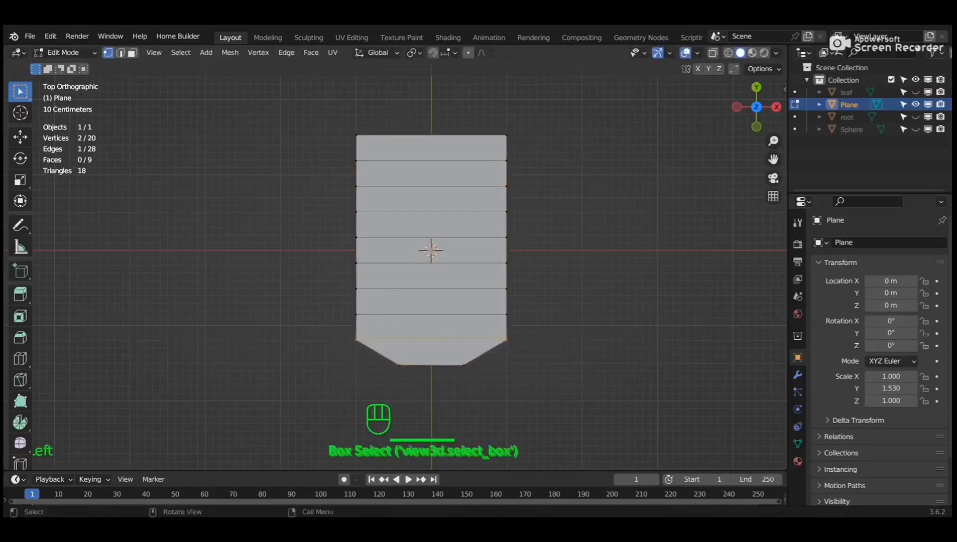
key("s")
left_click(514, 350)
Narrow the next two edge rows up to continue tapering the leaf outline.
left_click(333, 302)
left_click_drag(333, 302, 533, 331)
key("s")
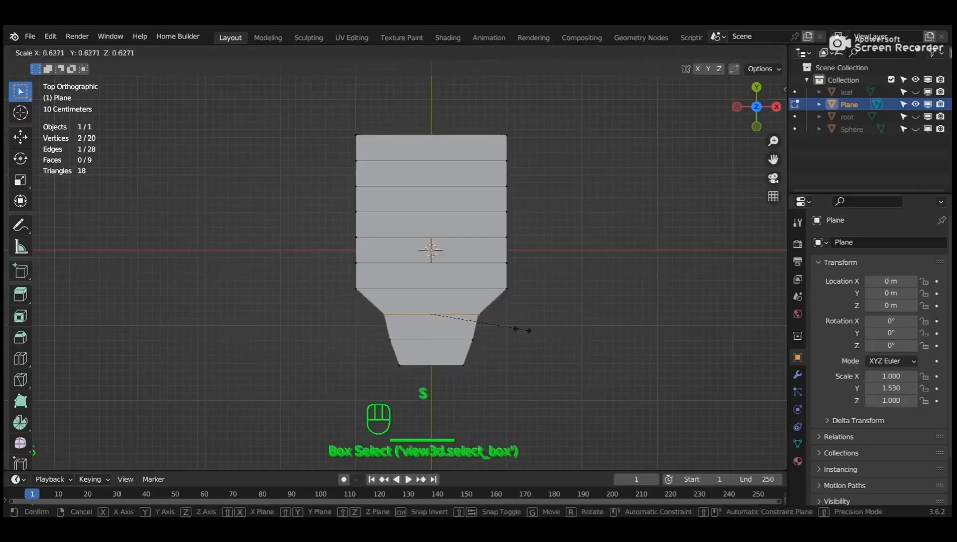
left_click(523, 330)
left_click_drag(346, 283, 502, 299)
key("s")
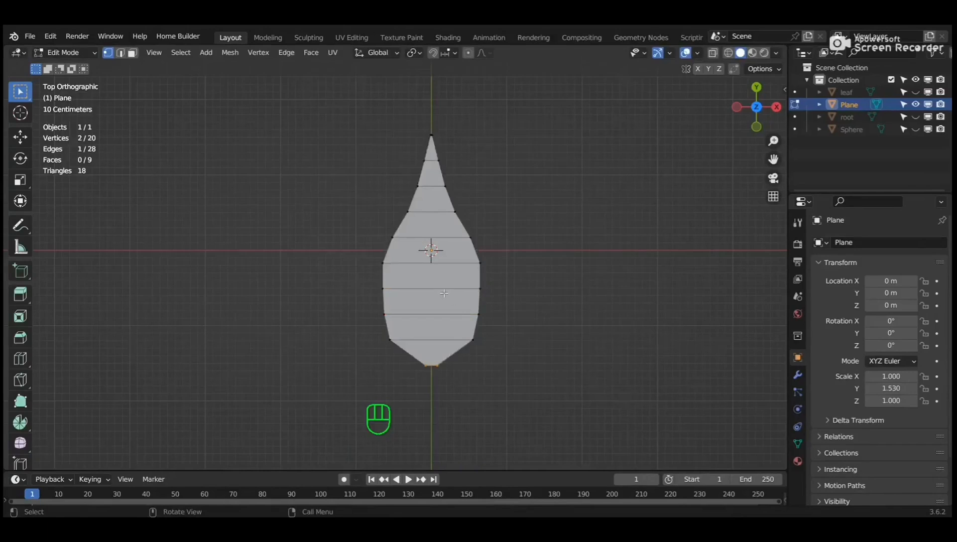
Add a centred lengthwise loop cut down the middle of the leaf.
key("ctrl+r")
left_click(443, 293)
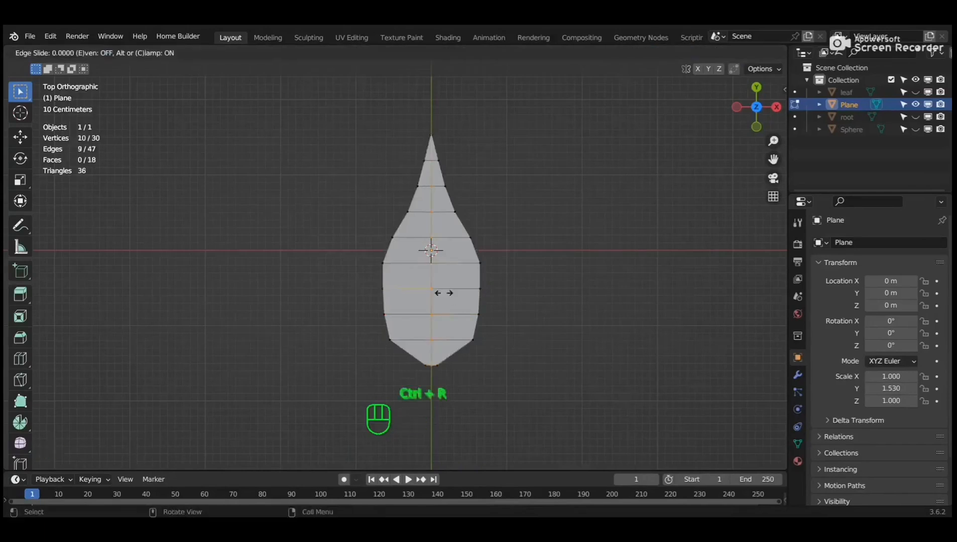
right_click(444, 293)
Select faces near the bottom tip, then edges along the leaf's left outline.
key("3")
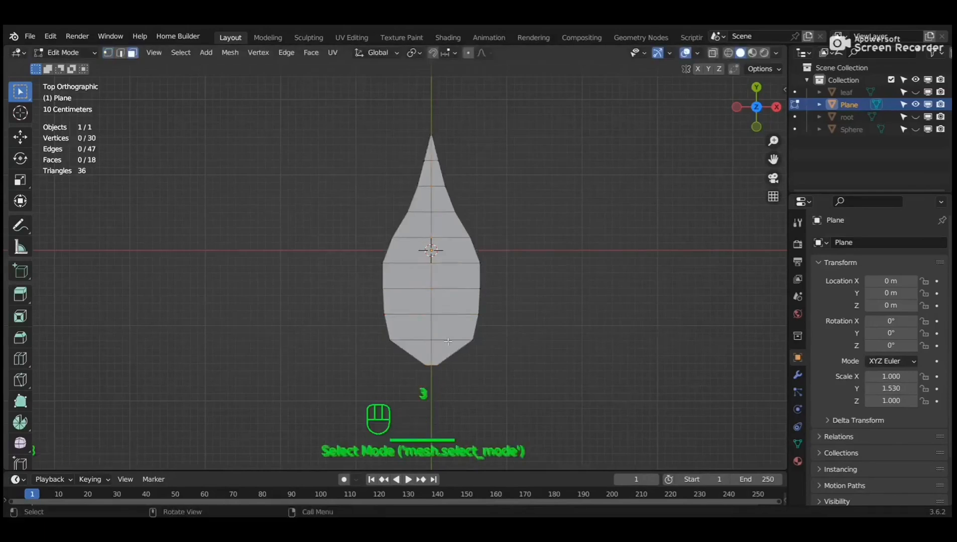
left_click(417, 345)
left_click(452, 352, "shift")
left_click(408, 328, "shift")
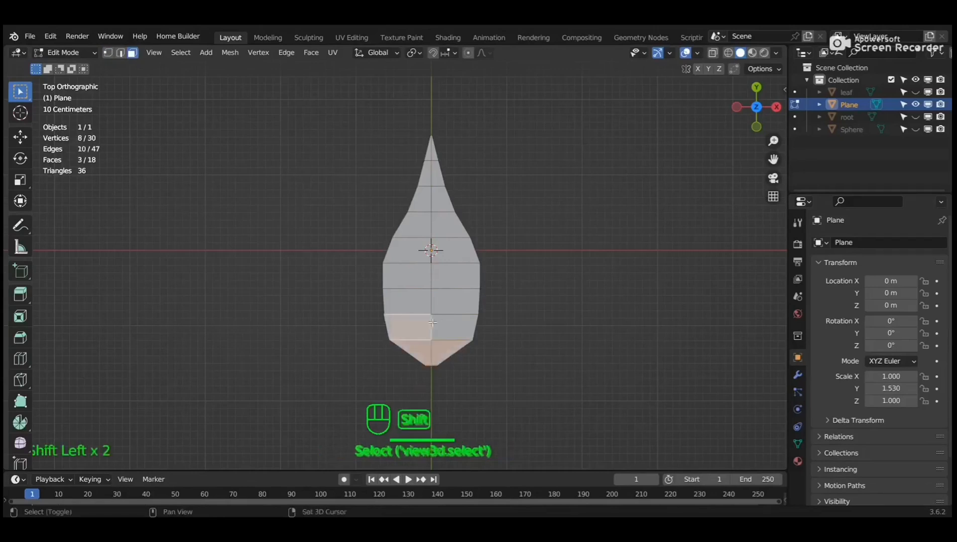
left_click(450, 321, "shift")
left_click(419, 295, "shift")
left_click(454, 302, "shift")
key("2")
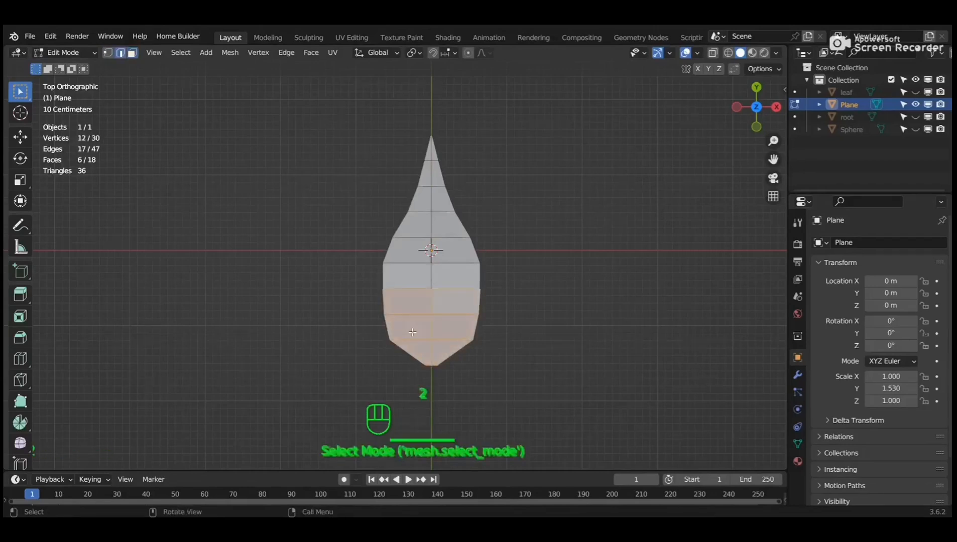
left_click_drag(404, 333, 407, 360)
left_click_drag(370, 294, 409, 355, "shift")
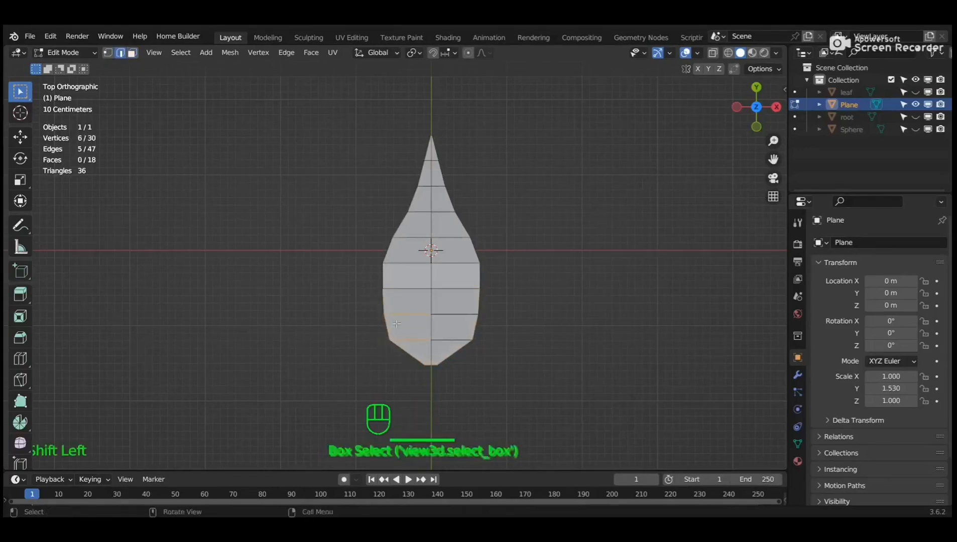
left_click(386, 308)
left_click(388, 326, "shift")
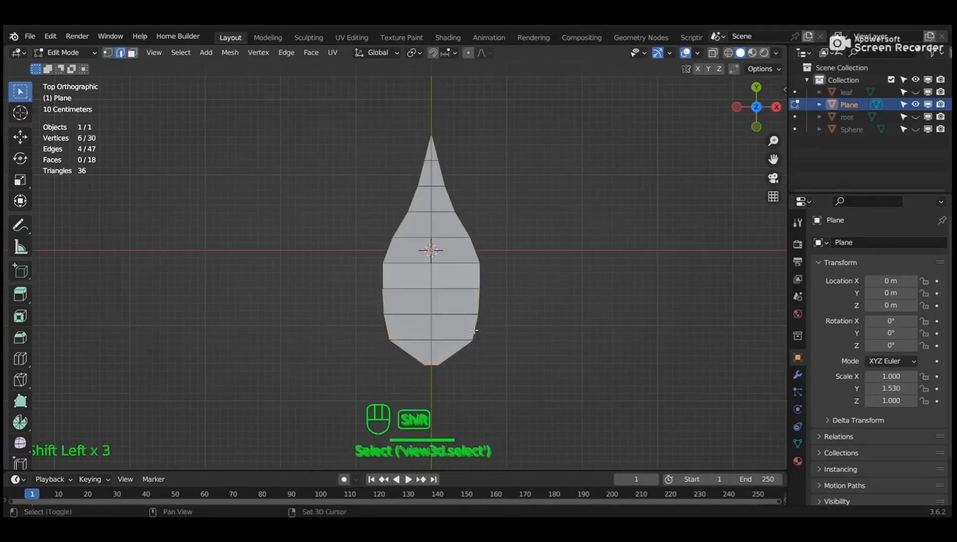
Lower the selected outline edges along Z to curl the leaf's sides.
middle_click_drag(488, 310, 458, 188)
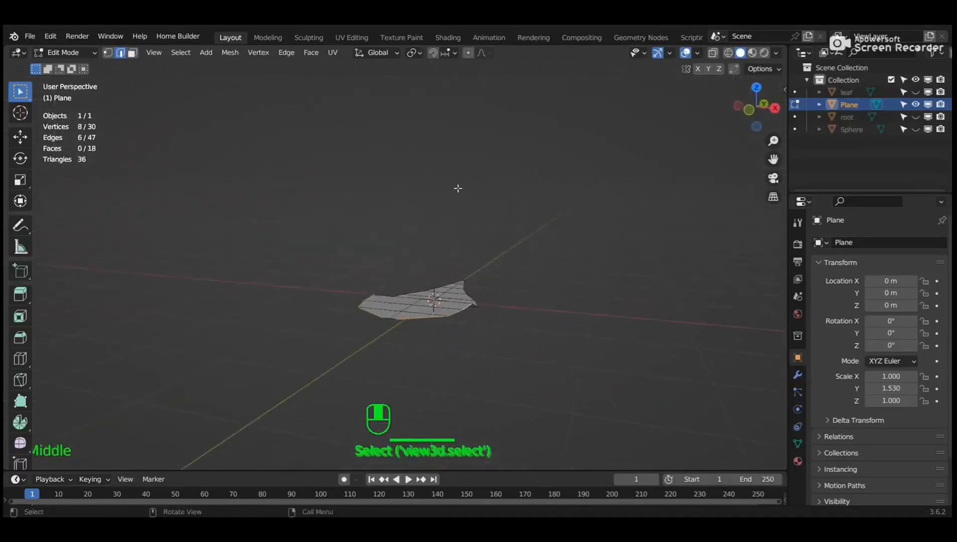
key("g")
key("z")
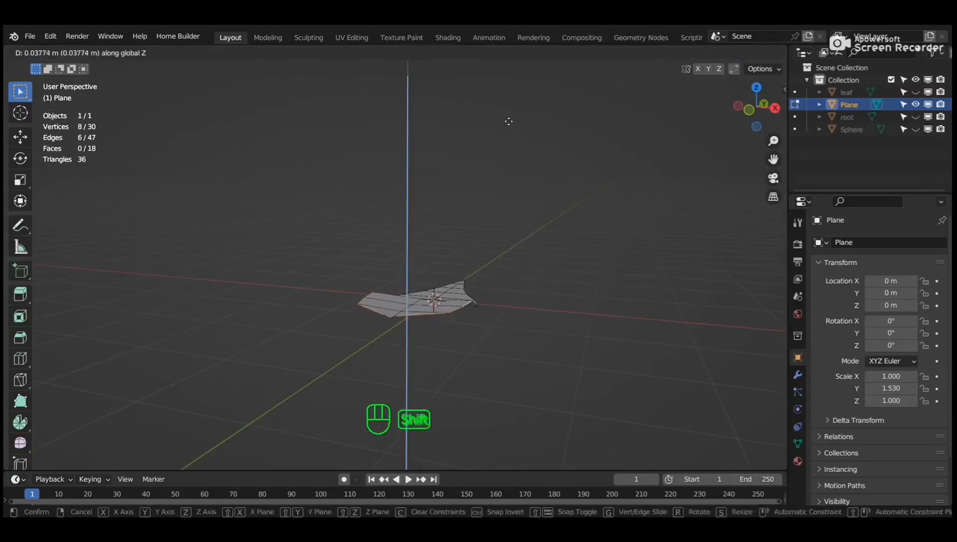
left_click(493, 250)
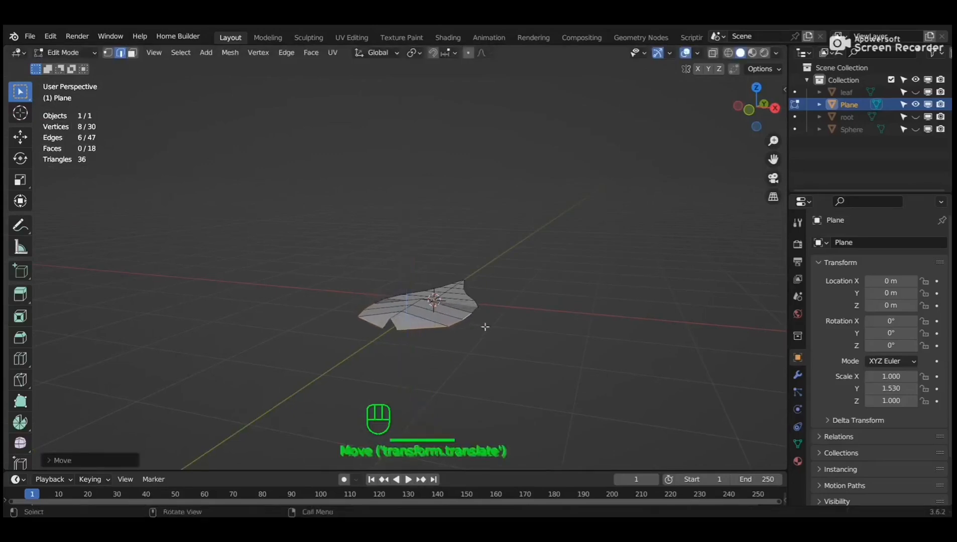
middle_click_drag(489, 336, 439, 336)
left_click(455, 370, "shift")
left_click(375, 321, "shift")
scroll(341, 363, "up", 1)
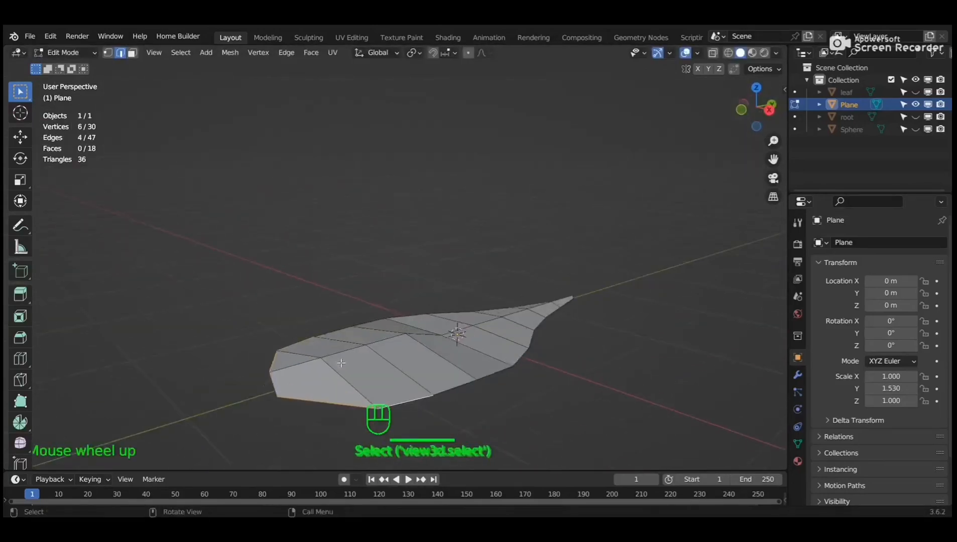
middle_click_drag(340, 363, 346, 344, "shift")
key("g")
key("z")
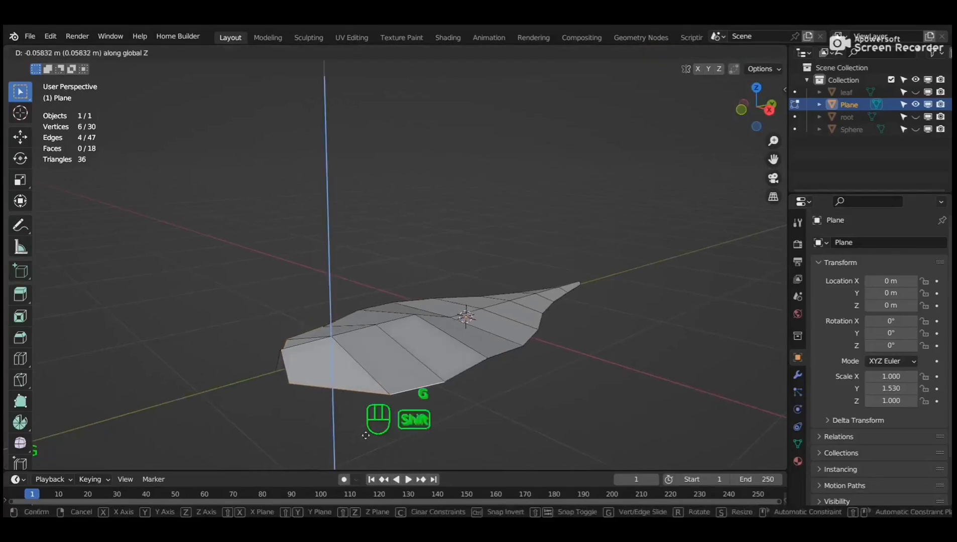
left_click(366, 462)
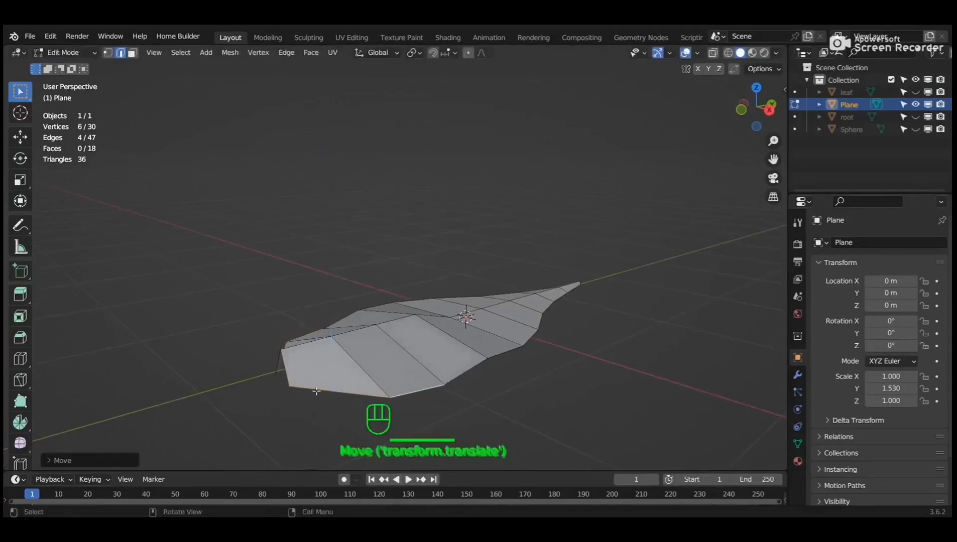
Add the vertex at the leaf's end and lower it along Z.
left_click(279, 368, "shift")
key("g")
key("z")
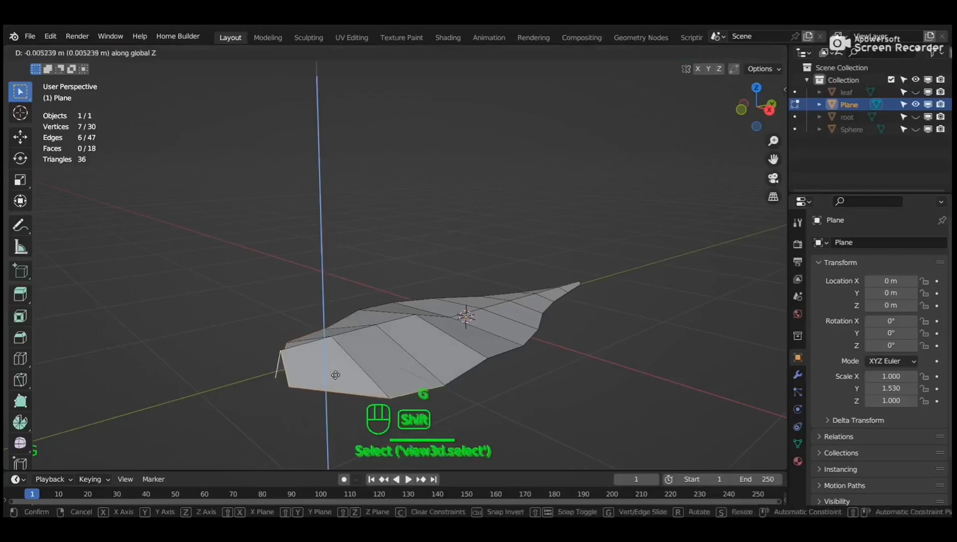
left_click(351, 459)
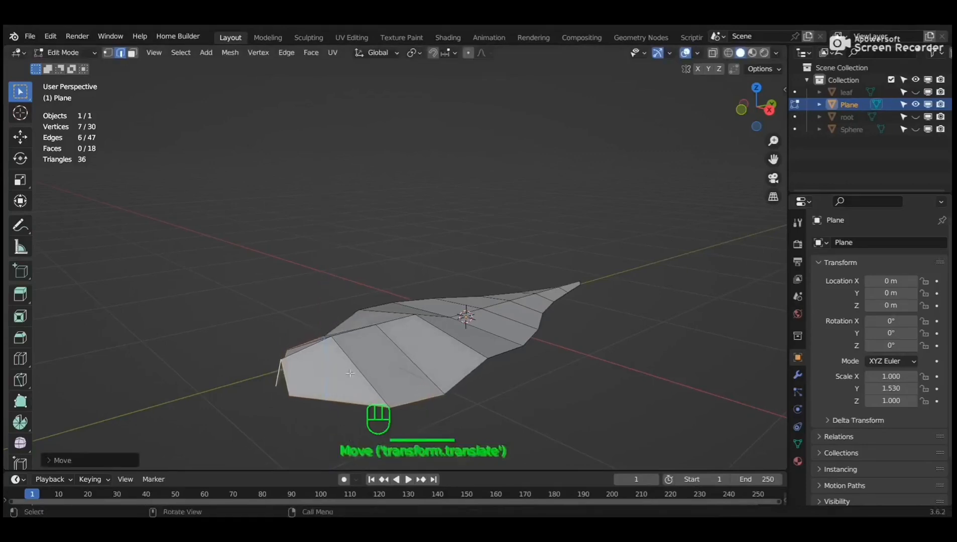
scroll(416, 359, "down", 2)
Give the leaf smooth shading in Object Mode.
key("Tab")
middle_click_drag(417, 356, 369, 313)
right_click(359, 286)
left_click(358, 285)
mouse_move(371, 361)
middle_mouse_down()
mouse_move(462, 320)
mouse_move(301, 217)
mouse_move(379, 336)
mouse_move(550, 371)
middle_mouse_up()
Lower the leaf's pointed end along Z, then drop the very tip slightly further.
key("Tab")
left_click_drag(486, 298, 611, 353)
key("g")
key("z")
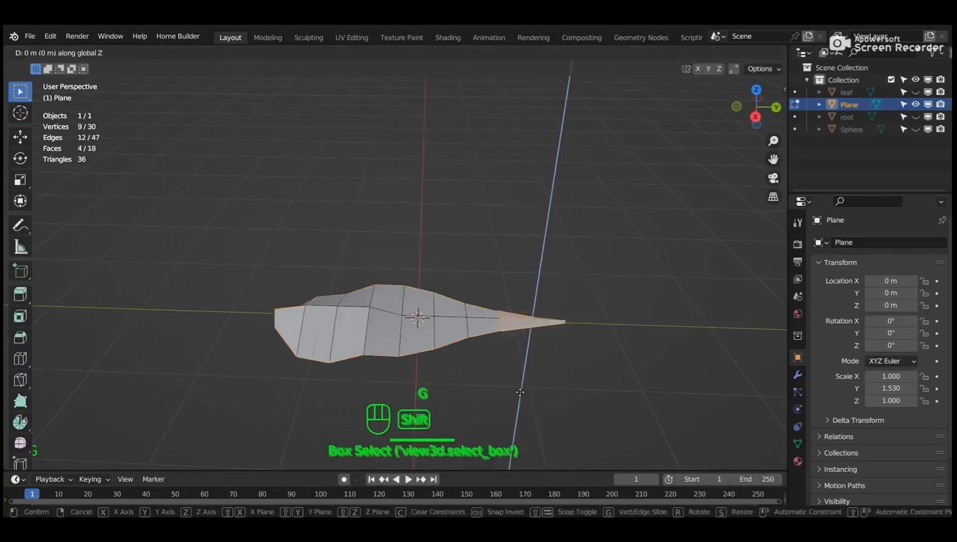
left_click(520, 392, "shift")
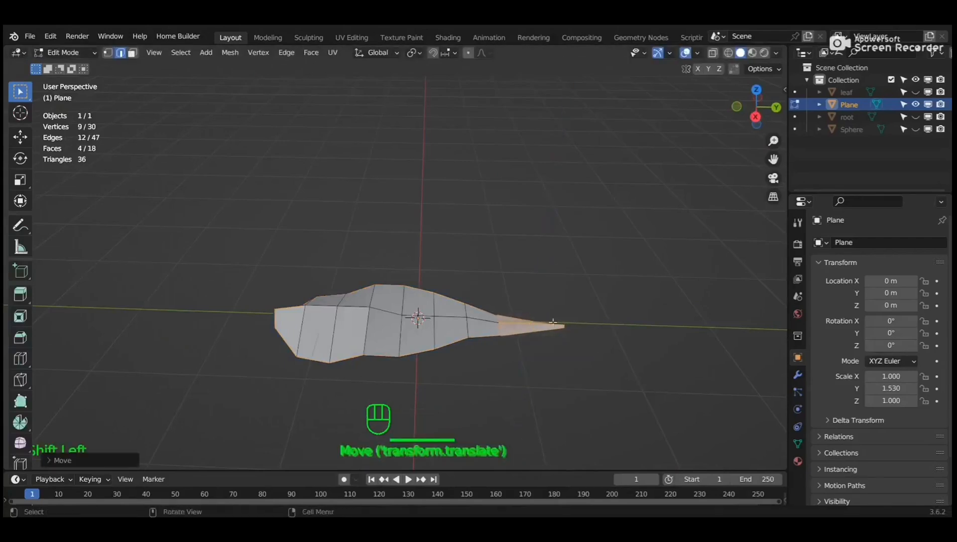
left_click_drag(523, 313, 568, 345)
key("g")
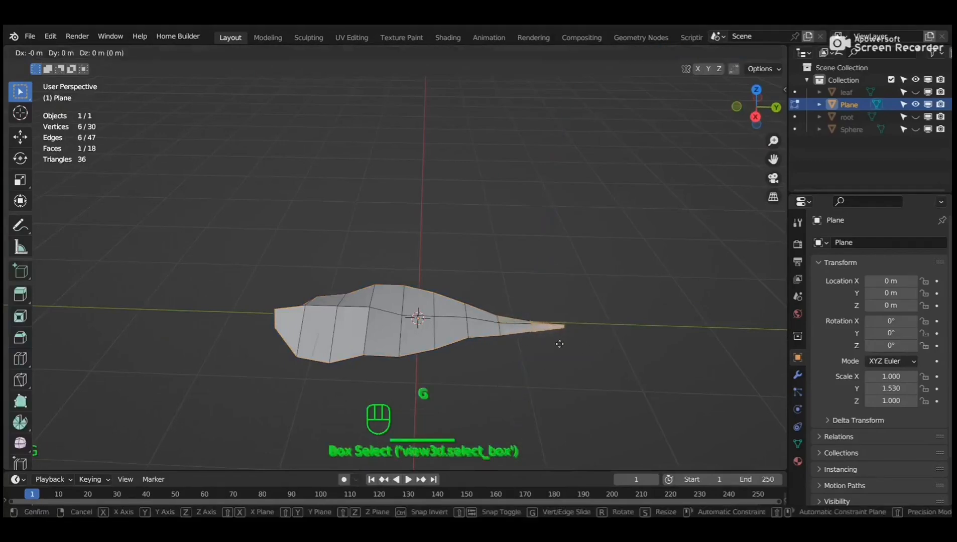
key("z")
left_click(560, 380)
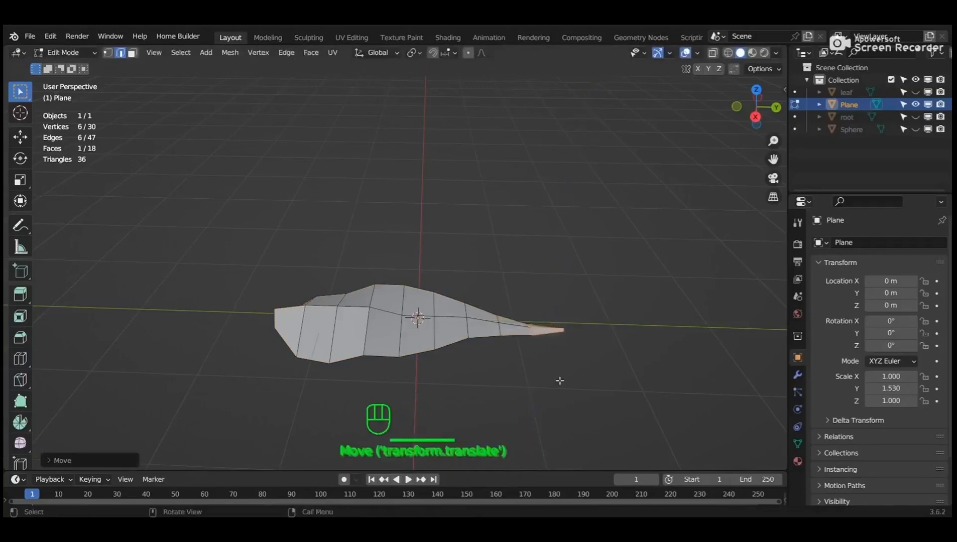
In the Shading workspace, create a new leaf material and delete its Principled BSDF node.
key("Tab")
left_click(447, 37)
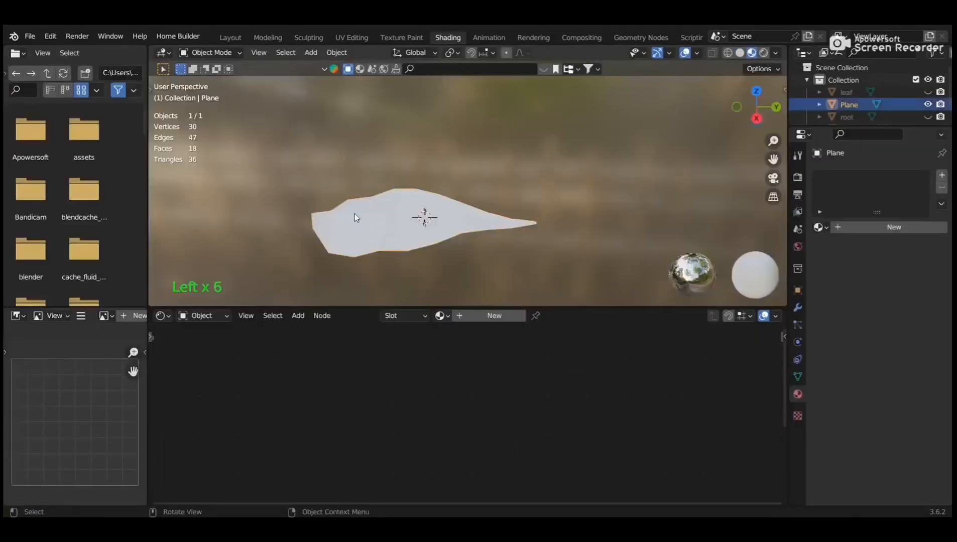
left_click(491, 322)
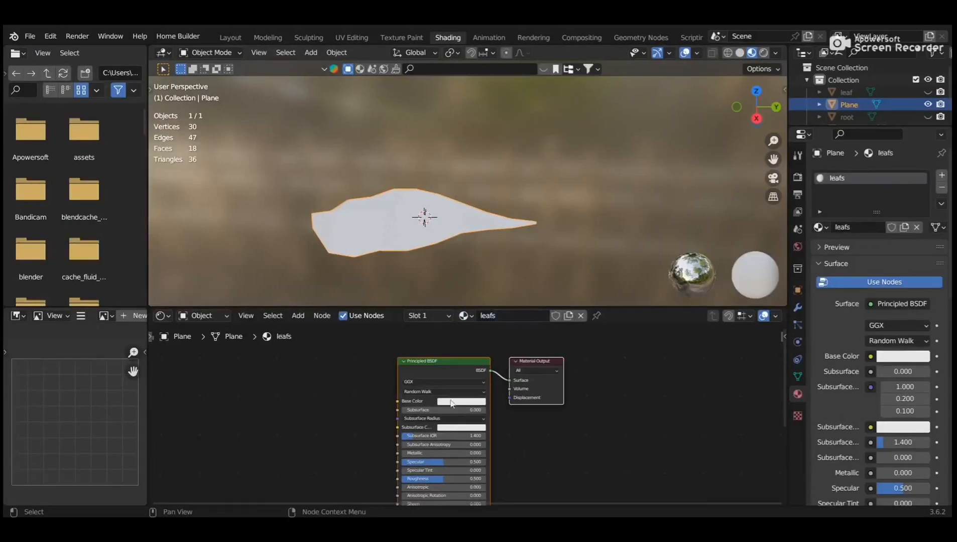
left_click(469, 367)
key("Delete")
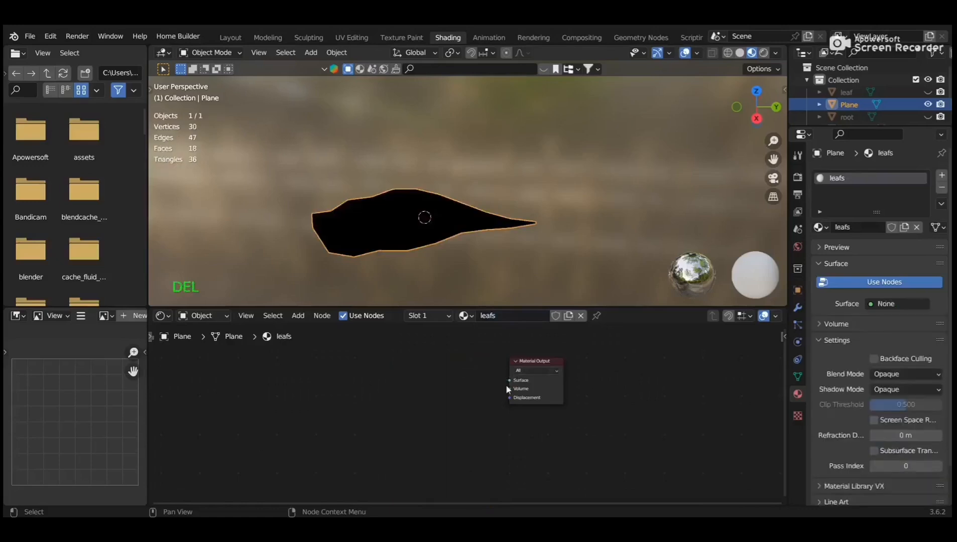
Add an image texture with Ctrl+T and load images.jpg from Pictures/background.
key("ctrl+t")
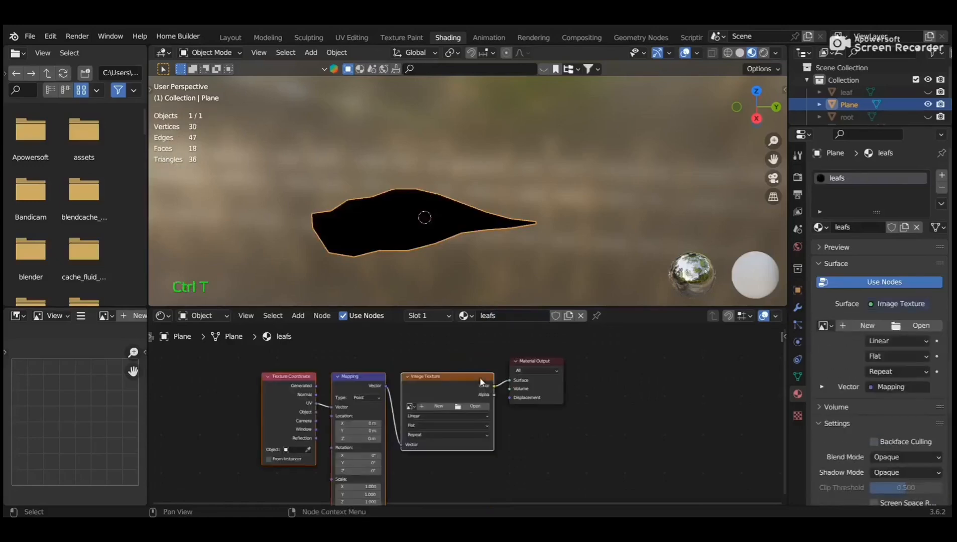
left_click(469, 406)
left_click(193, 253)
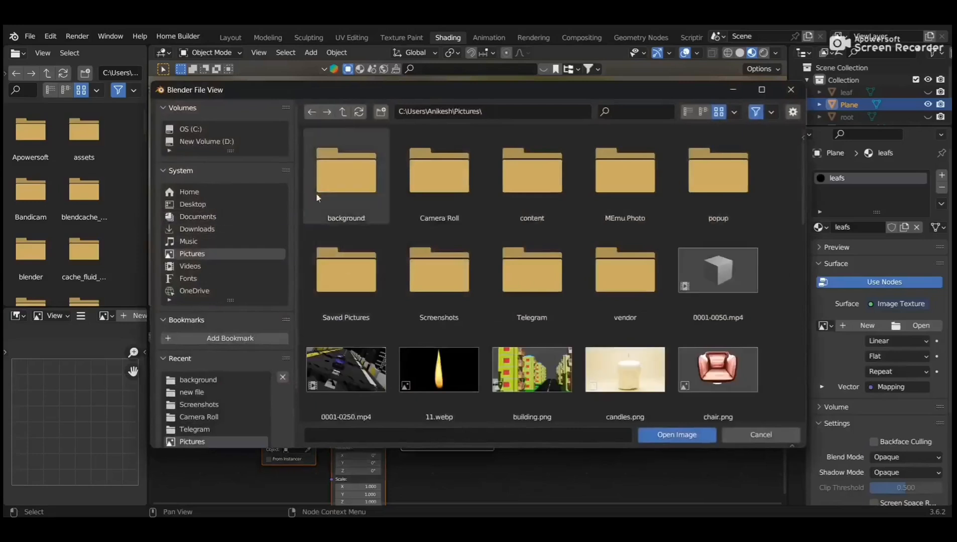
left_click(316, 196)
left_click(532, 173)
left_click(670, 435)
scroll(483, 257, "up", 3)
middle_click_drag(483, 256, 545, 242)
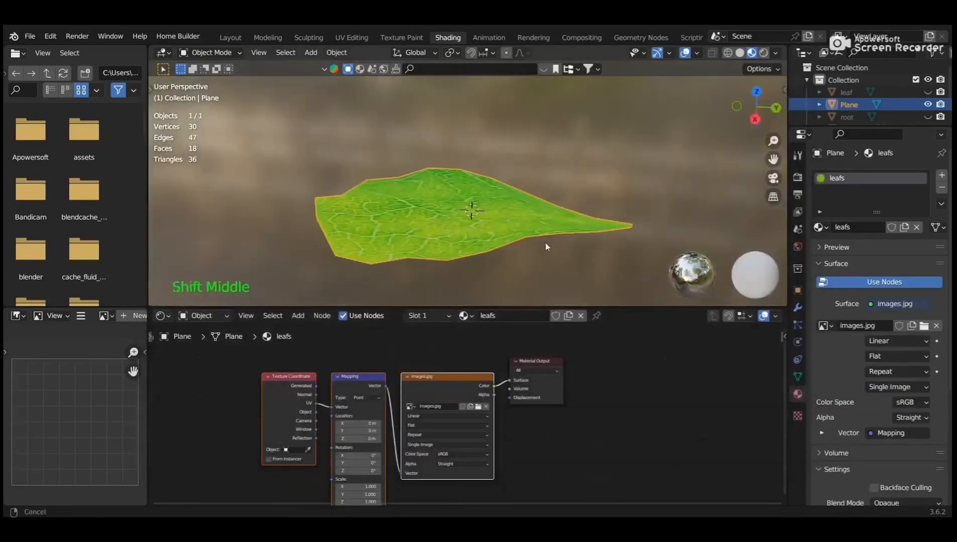
Unwrap the whole leaf mesh with Smart UV Project.
key("Tab")
key("a")
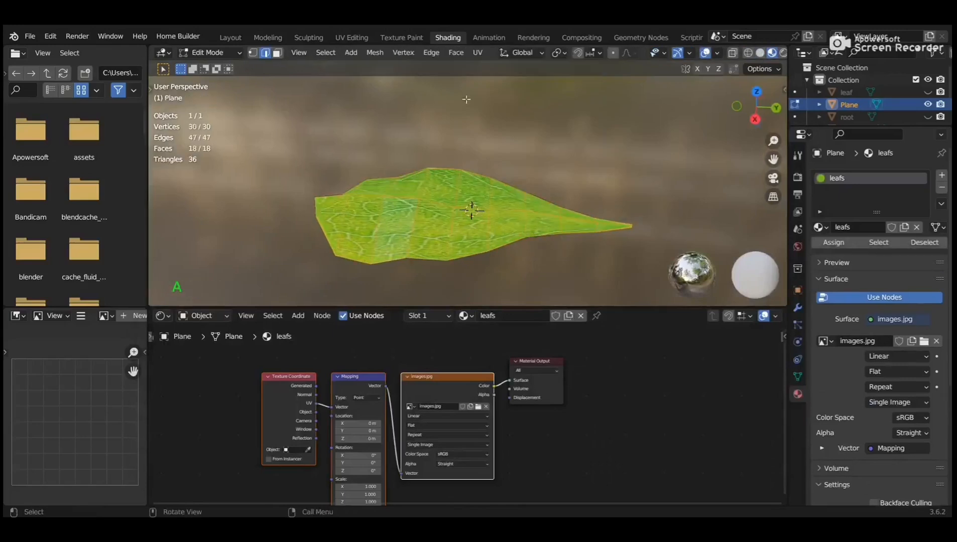
key("u")
left_click(490, 92)
left_click(472, 206)
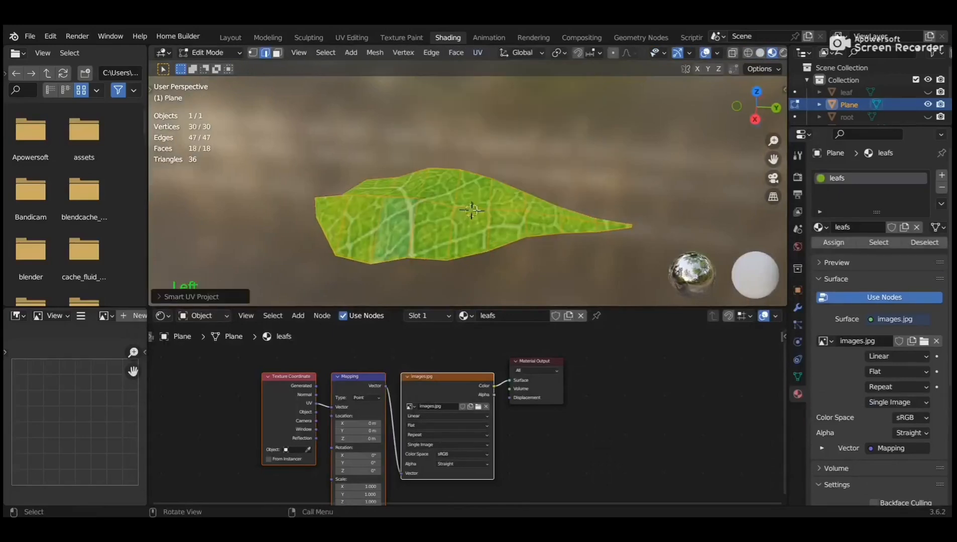
key("Tab")
middle_click_drag(501, 229, 514, 209)
Unhide all objects, shrink the leaf, and raise it above the orange.
key("alt+h")
key("s")
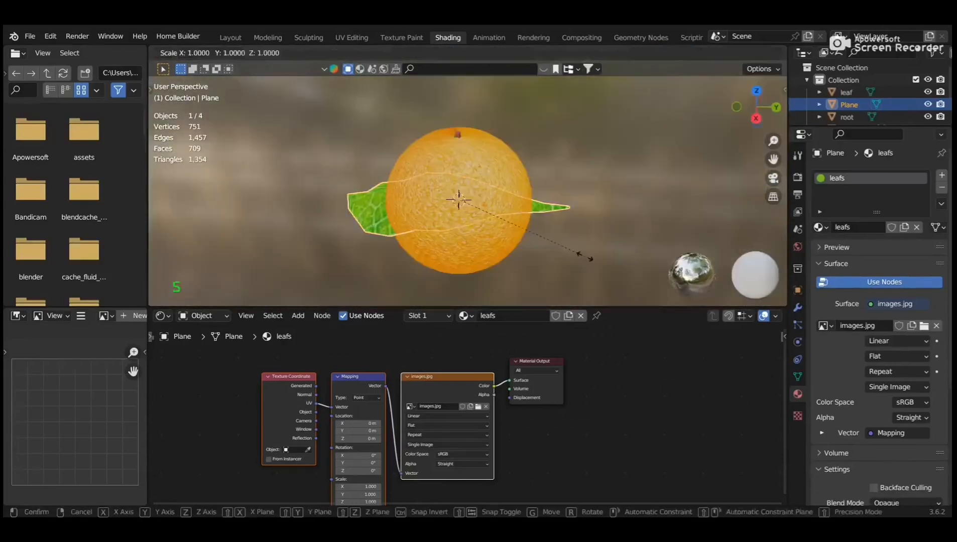
left_click(493, 228)
key("g")
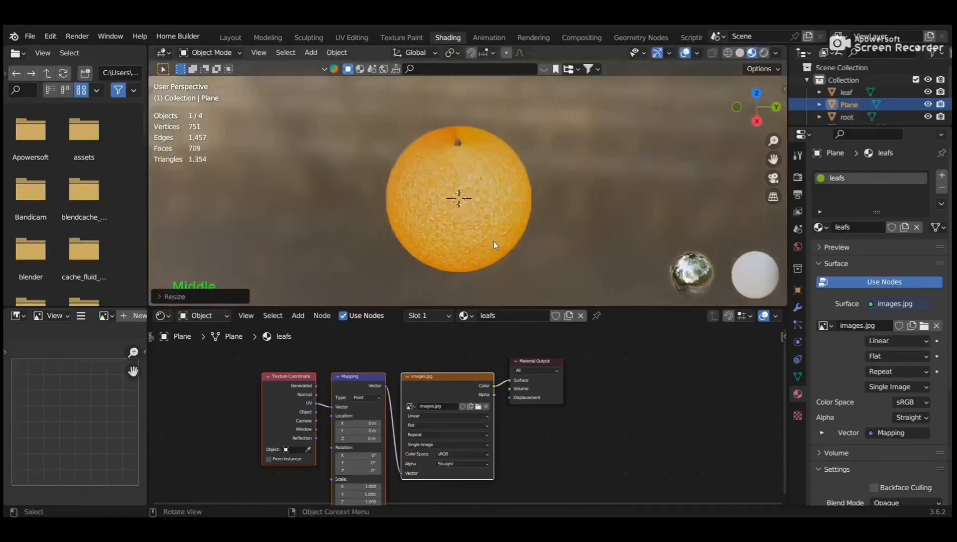
key("z")
left_click(478, 180)
scroll(482, 175, "up", 4)
middle_click_drag(491, 169, 514, 194)
Slide the leaf along Y and tilt it around the X axis.
key("g")
key("x")
key("y")
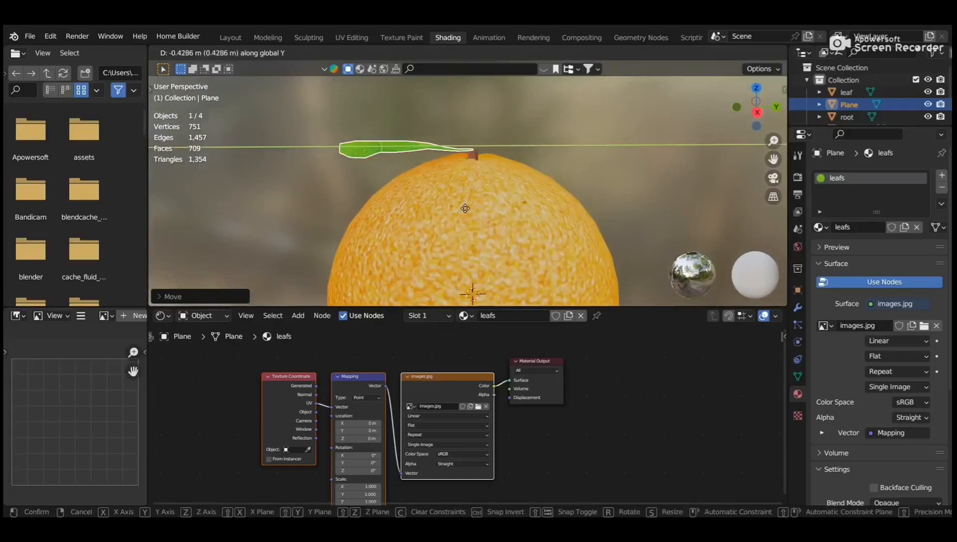
left_click(461, 211)
middle_click_drag(489, 208, 489, 188)
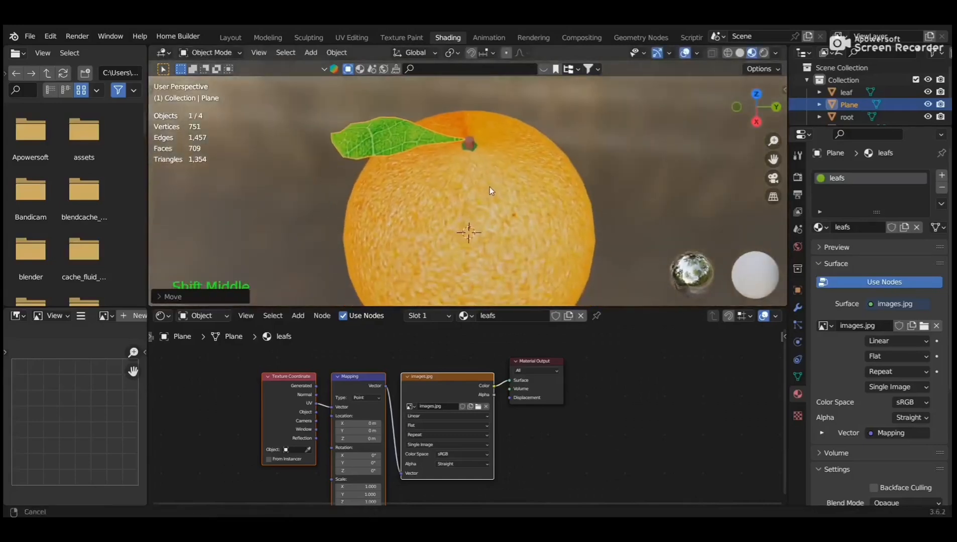
scroll(511, 175, "up", 2)
key("r")
key("x")
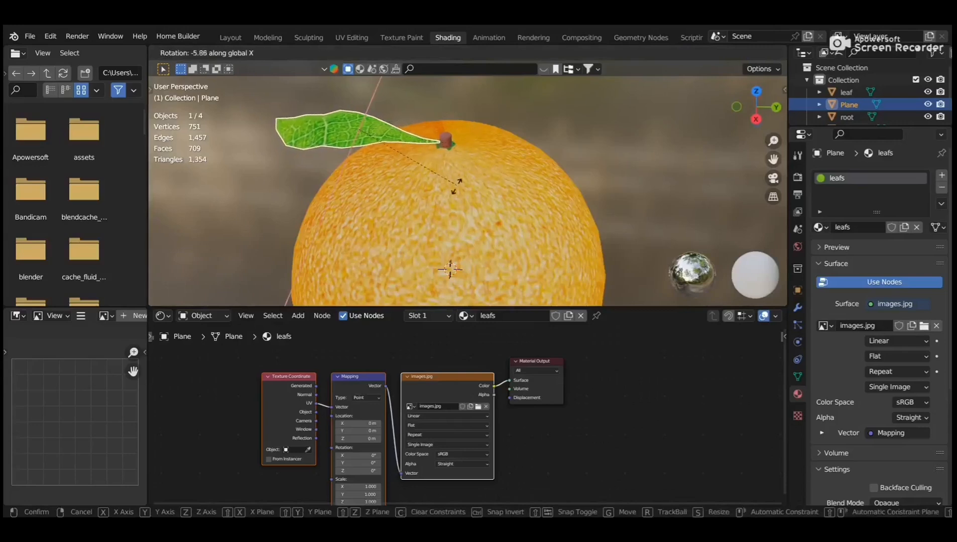
left_click(456, 186)
Nudge the leaf along Y and adjust its height on top of the orange.
scroll(456, 186, "up", 1)
key("g")
key("y")
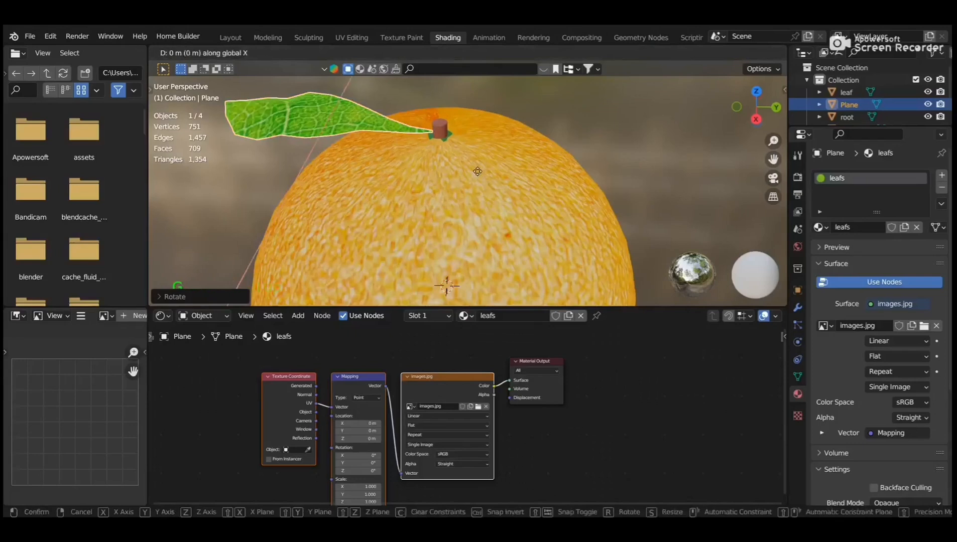
left_click(478, 178)
mouse_move(477, 171)
middle_mouse_down()
mouse_move(471, 151)
mouse_move(508, 146)
mouse_move(475, 164)
middle_mouse_up()
key("g")
key("z")
left_click(471, 165)
middle_click_drag(472, 165, 508, 145)
scroll(440, 152, "down", 5)
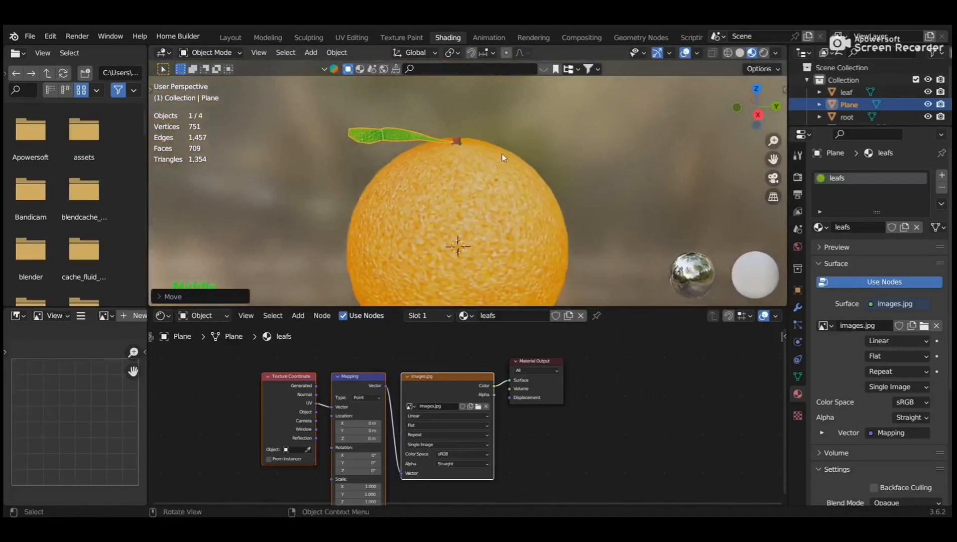
Rotate the leaf further and raise it along Z.
key("g")
key("x")
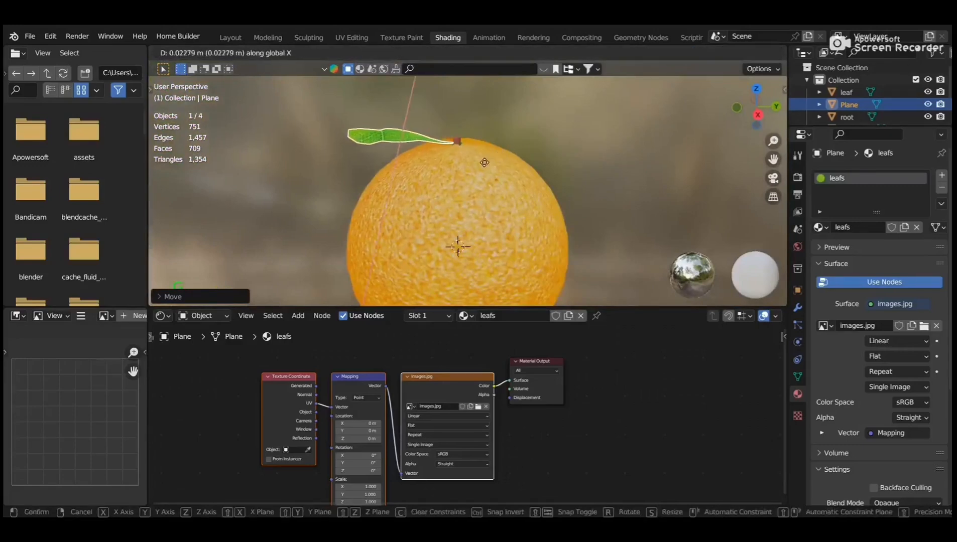
key("r")
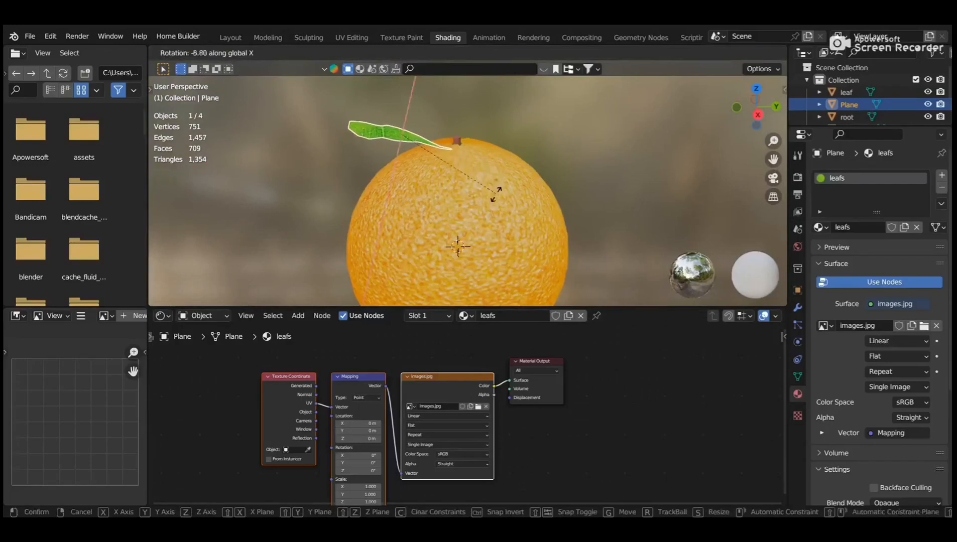
left_click(496, 194)
scroll(479, 210, "up", 2)
key("g")
key("z")
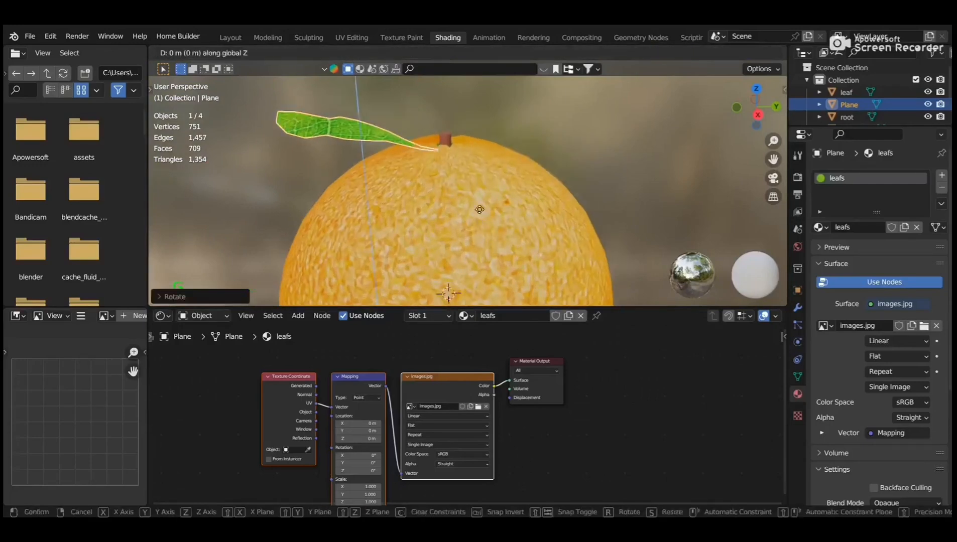
left_click(490, 133)
Slide the leaf along Y to rest beside the stem, then deselect it.
key("g")
key("y")
left_click(522, 142)
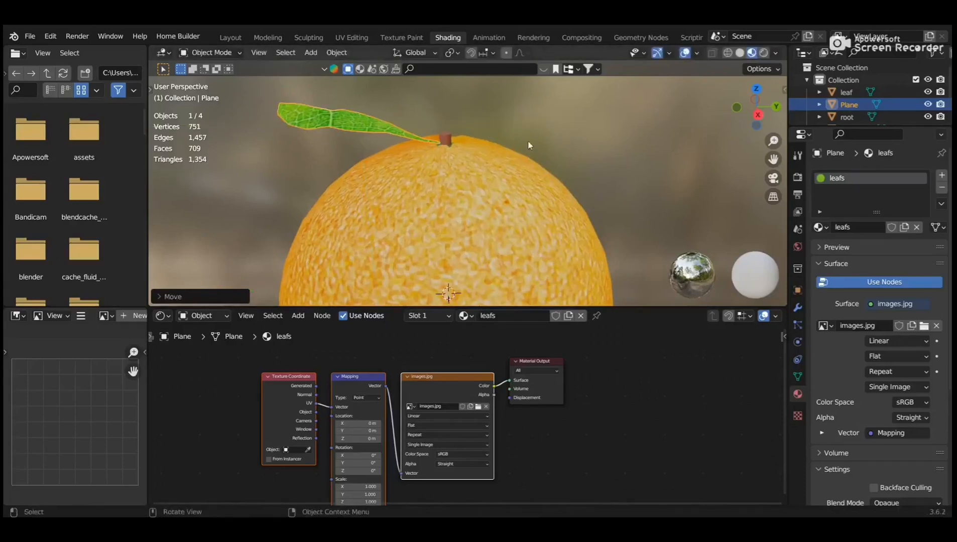
mouse_move(582, 150)
middle_mouse_down()
mouse_move(582, 179)
mouse_move(649, 136)
mouse_move(597, 191)
mouse_move(566, 169)
mouse_move(562, 119)
mouse_move(578, 132)
middle_mouse_up()
scroll(566, 169, "down", 3)
left_click(596, 179)
scroll(596, 180, "down", 3)
middle_click_drag(596, 180, 481, 185)
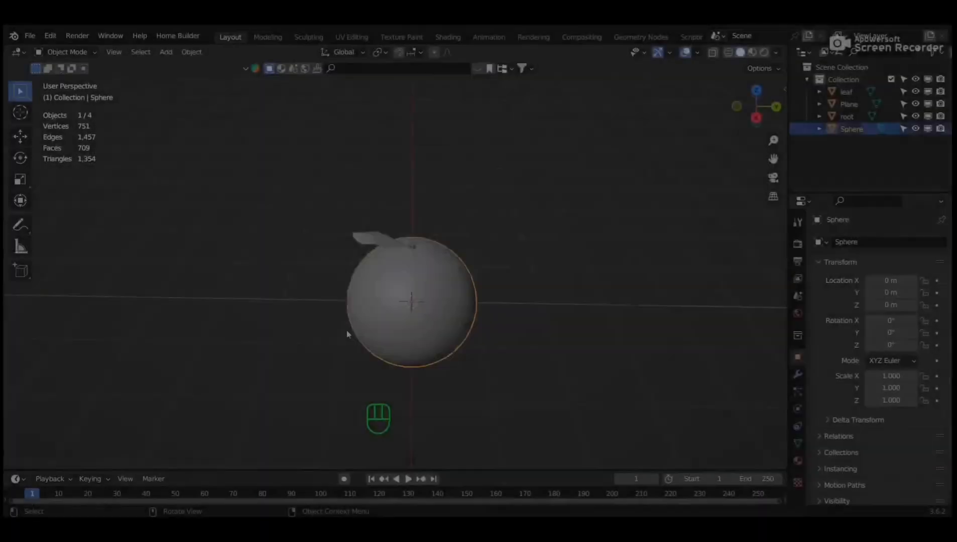
Add a plane and scale it up to 4.088.
key("shift+a")
mouse_move(316, 267)
left_click(405, 267)
key("s")
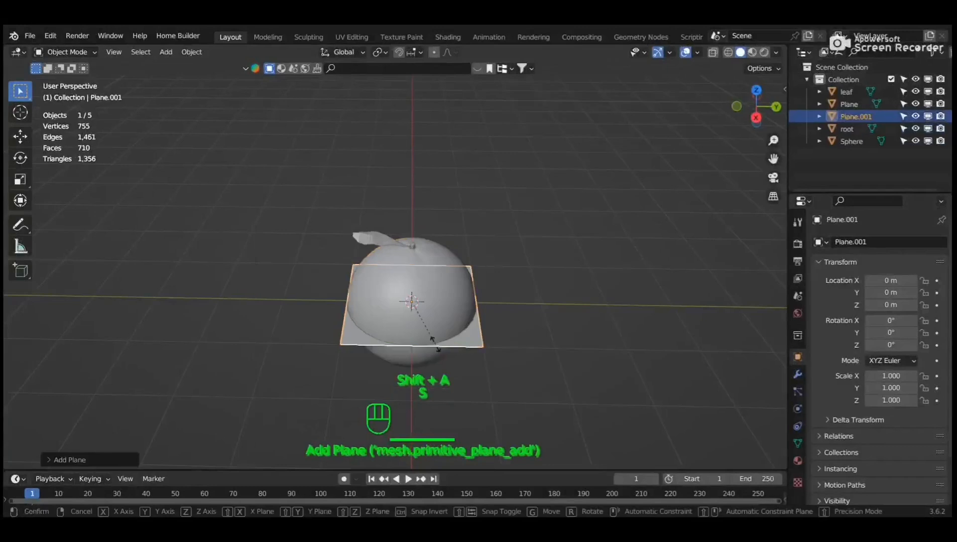
left_click(596, 380)
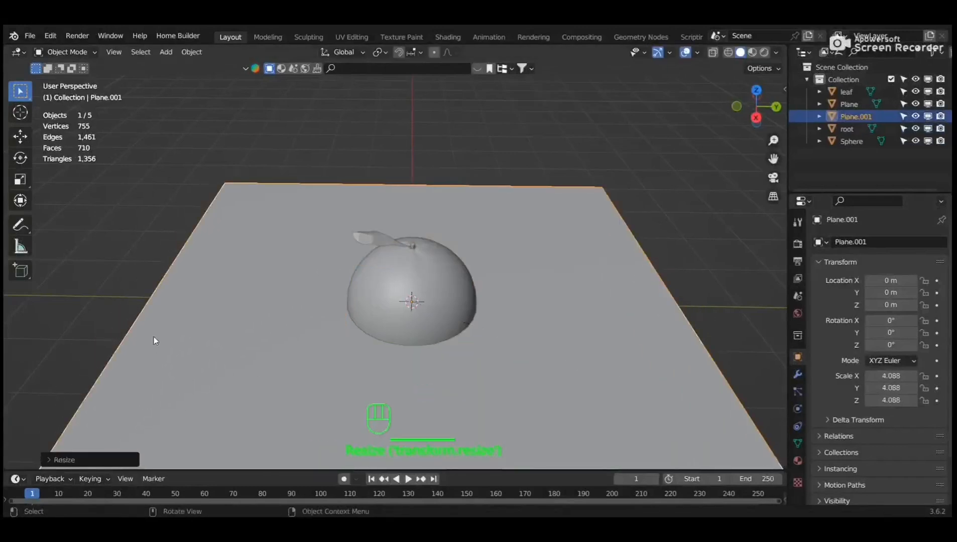
Extrude three edges of the plane straight up in Z to form the backdrop walls.
key("Tab")
left_click(243, 244)
left_click(362, 185, "shift")
left_click(679, 297, "shift")
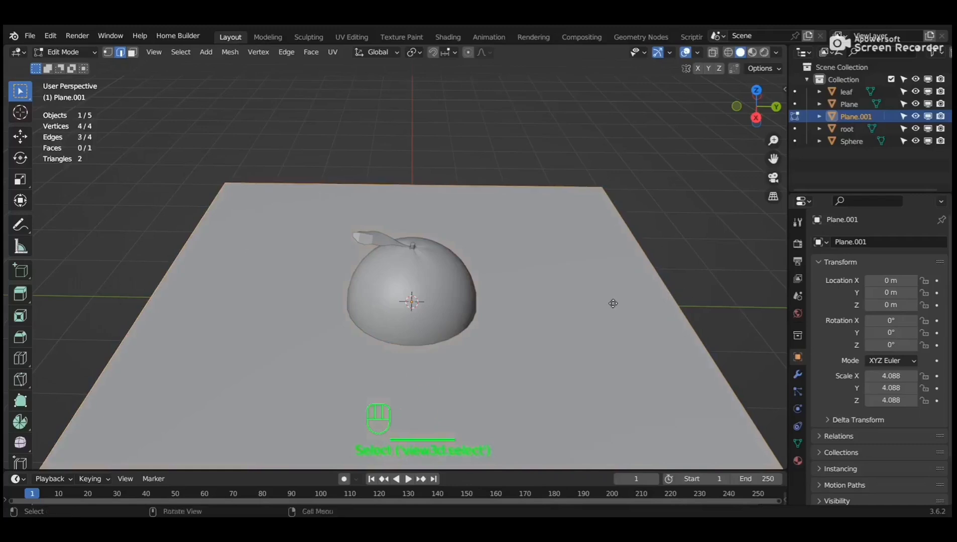
key("e")
key("z")
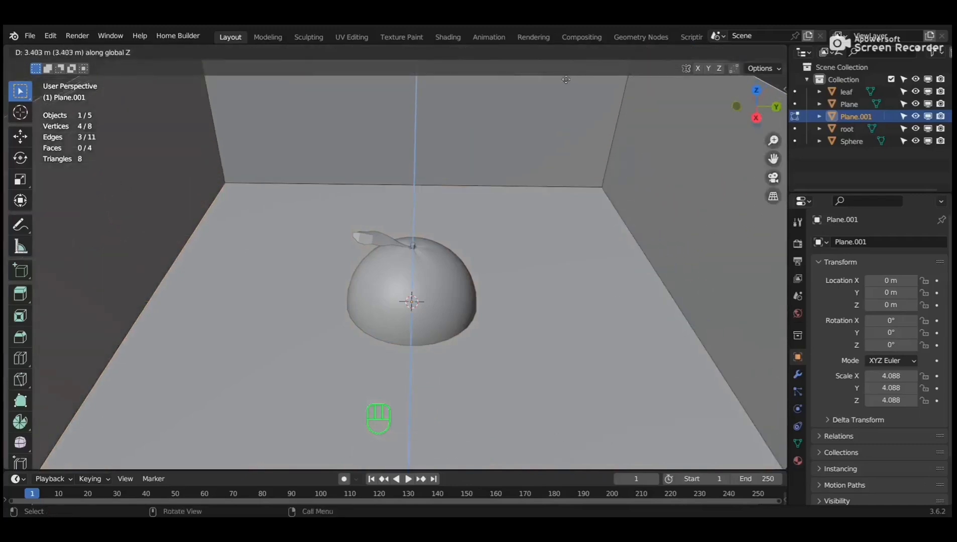
left_click(566, 80)
Bevel the floor-to-wall corner edges with multiple segments and shade the backdrop smooth.
middle_click_drag(288, 301, 290, 277)
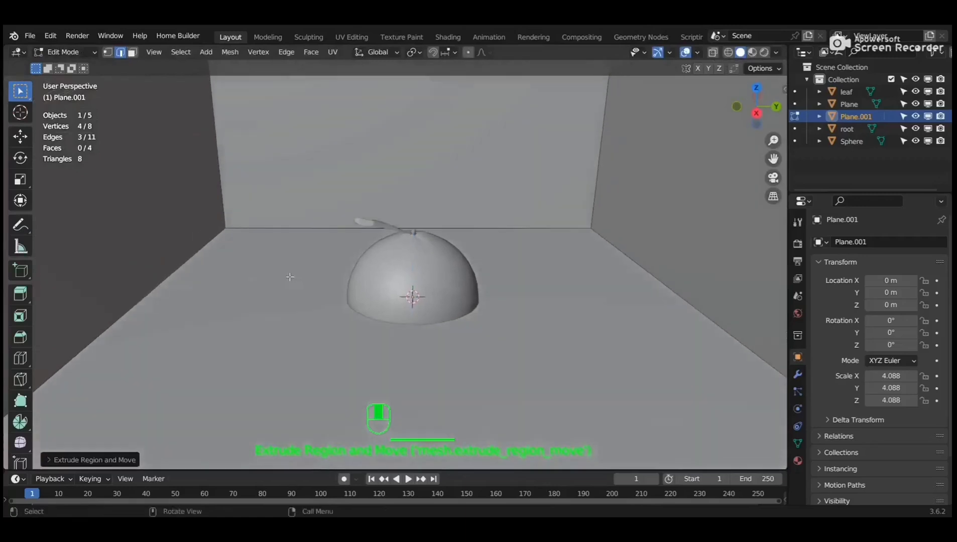
left_click(190, 257)
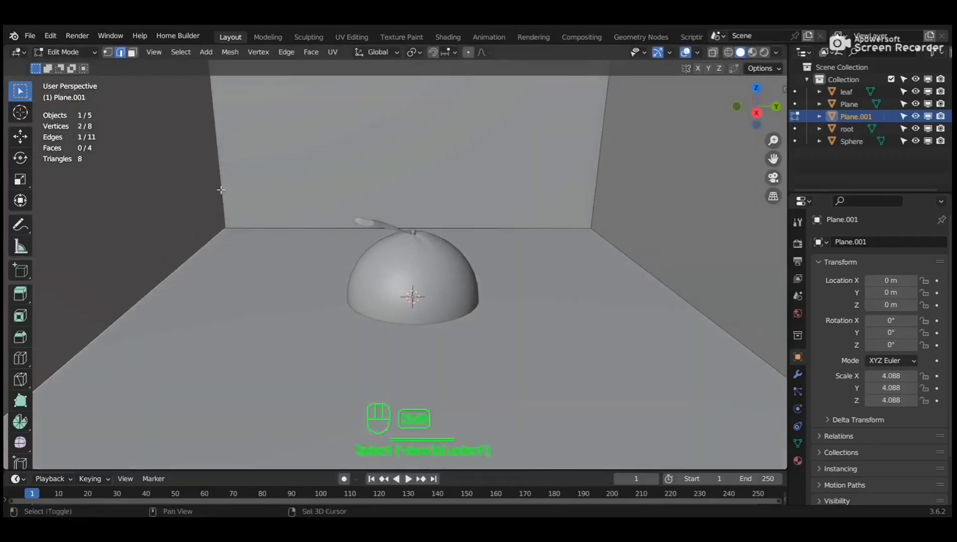
left_click(452, 225, "shift")
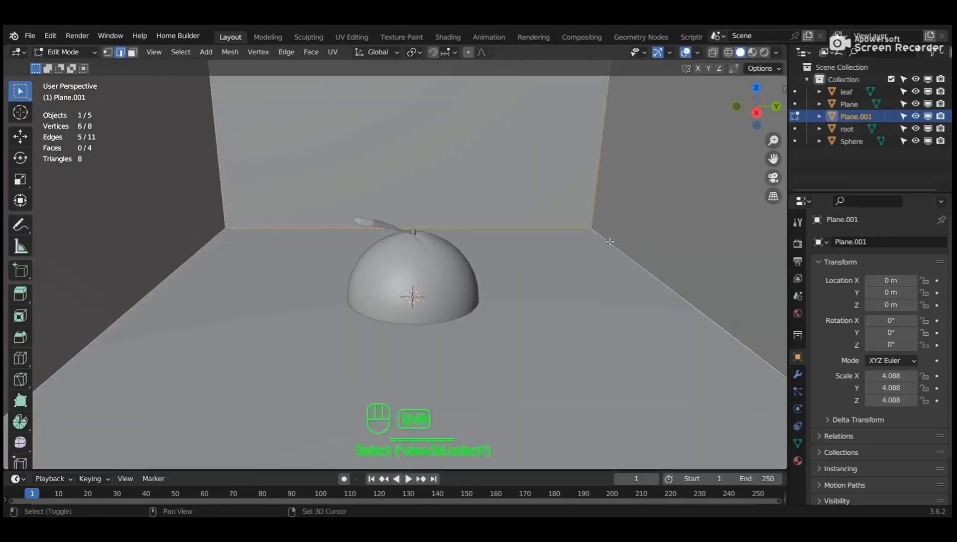
key("ctrl+b")
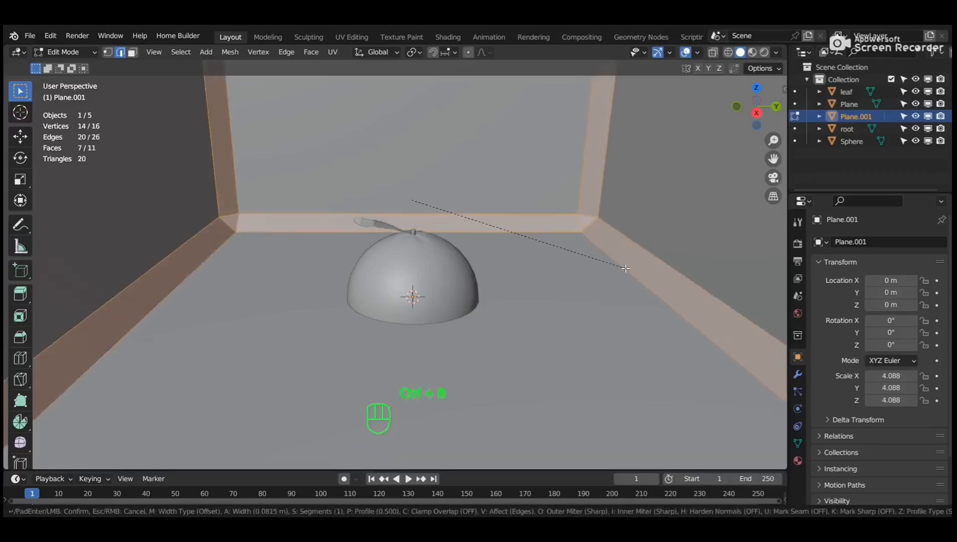
scroll(625, 271, "up", 5)
left_click(624, 276)
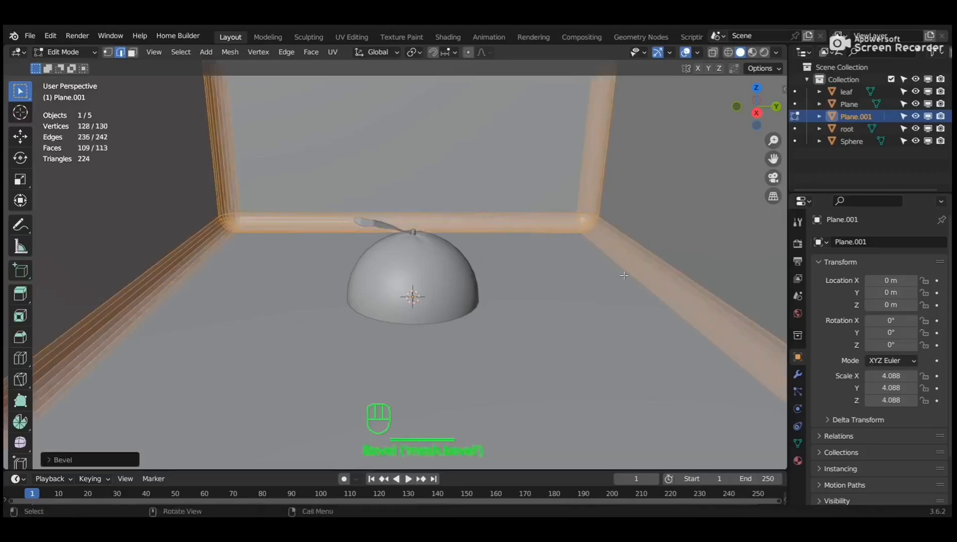
left_click_drag(345, 217, 509, 310)
key("Tab")
right_click(208, 224)
left_click(209, 222)
Move the orange and leaf straight up in Z so they rest on the backdrop floor.
left_click_drag(344, 212, 463, 313)
left_click_drag(159, 253, 218, 300, "ctrl")
key("KP_1")
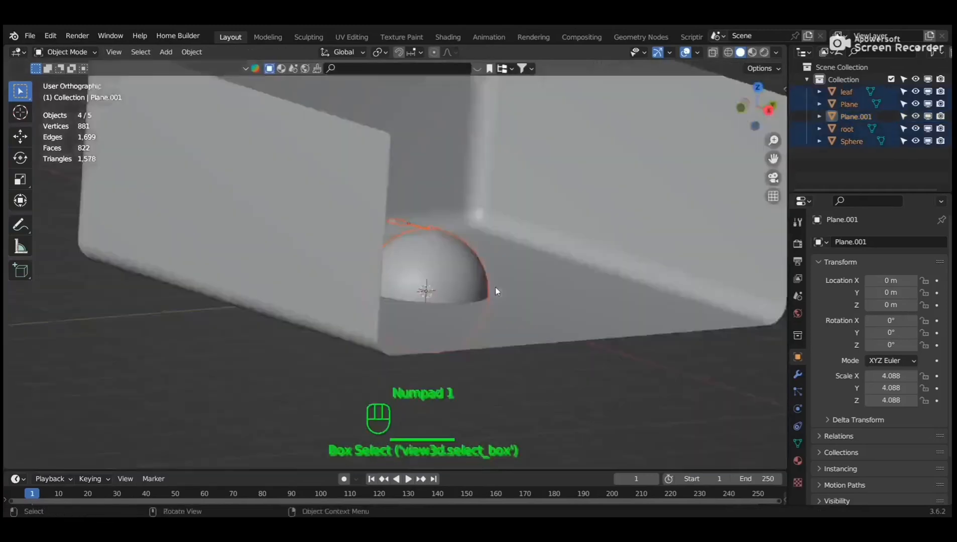
key("KP_3")
key("g")
key("z")
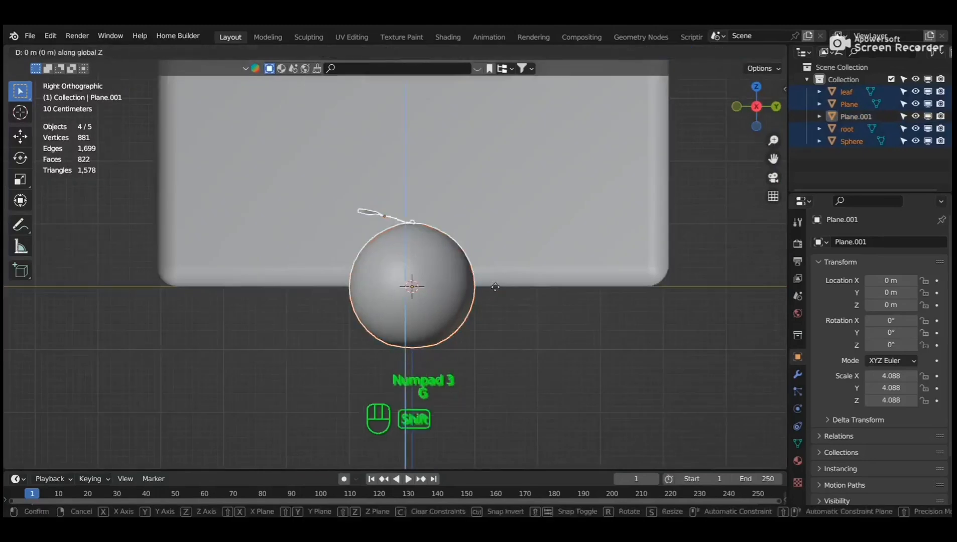
left_click(466, 122)
middle_click_drag(467, 123, 566, 224)
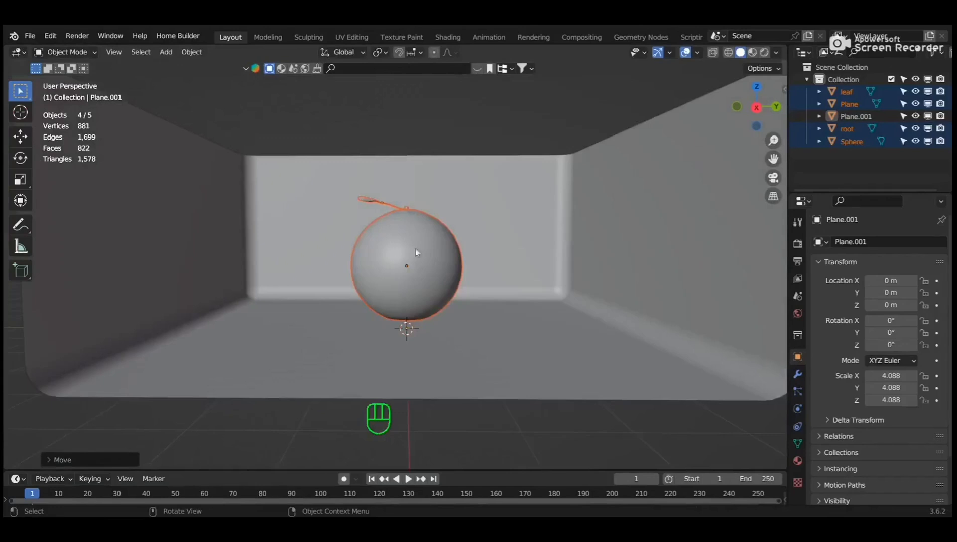
key("shift+a")
Add a camera aligned to the view, positioned at X 8.4636, Y 0.02482, Z 1.6486 m.
mouse_move(342, 443)
left_click(432, 440)
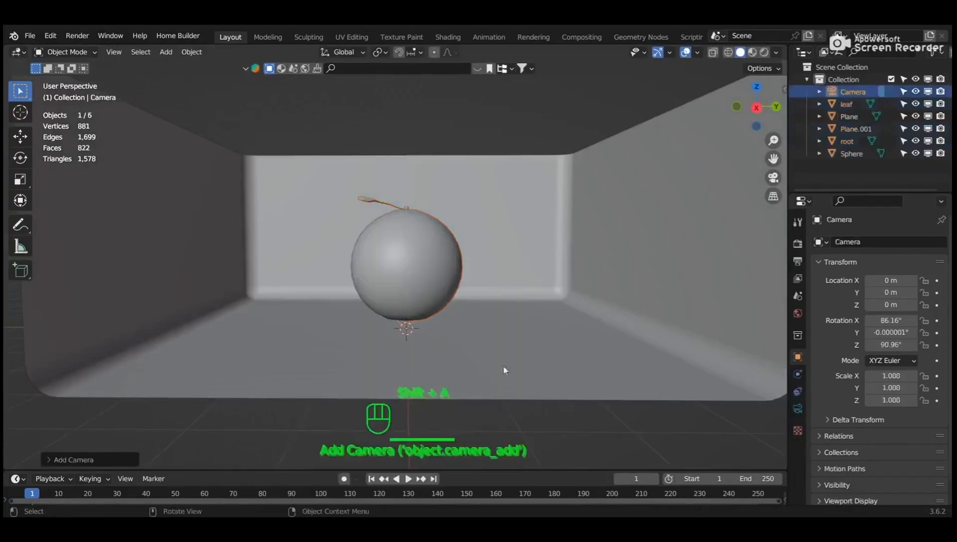
key("ctrl+alt+KP_0")
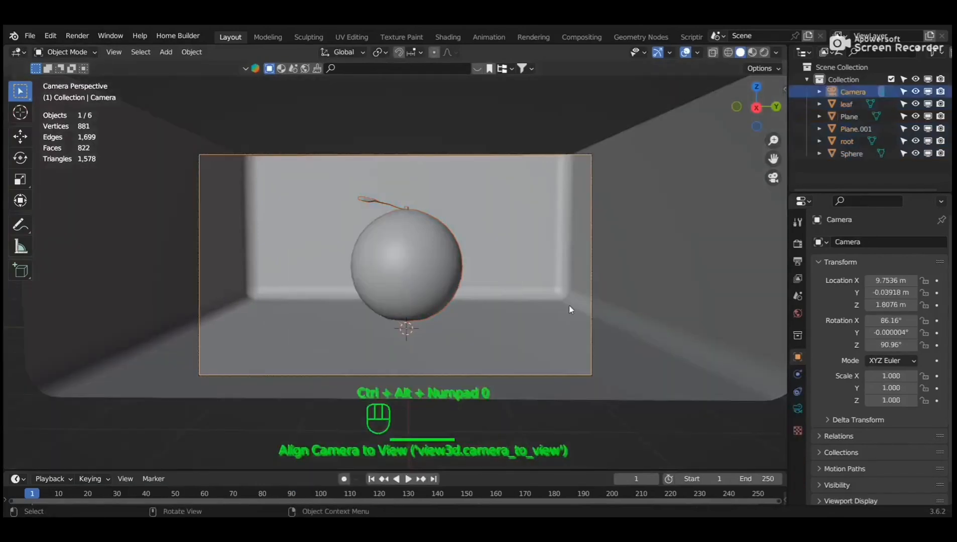
key("n")
left_click(780, 151)
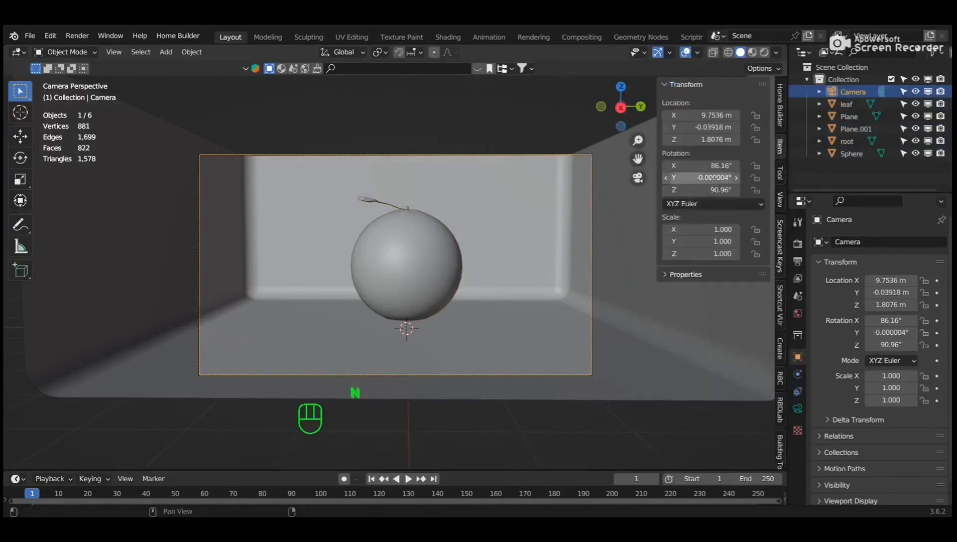
mouse_move(703, 140)
left_mouse_down("shift")
mouse_move(675, 139)
mouse_move(723, 127)
mouse_move(675, 115)
mouse_move(689, 127)
left_mouse_up("shift")
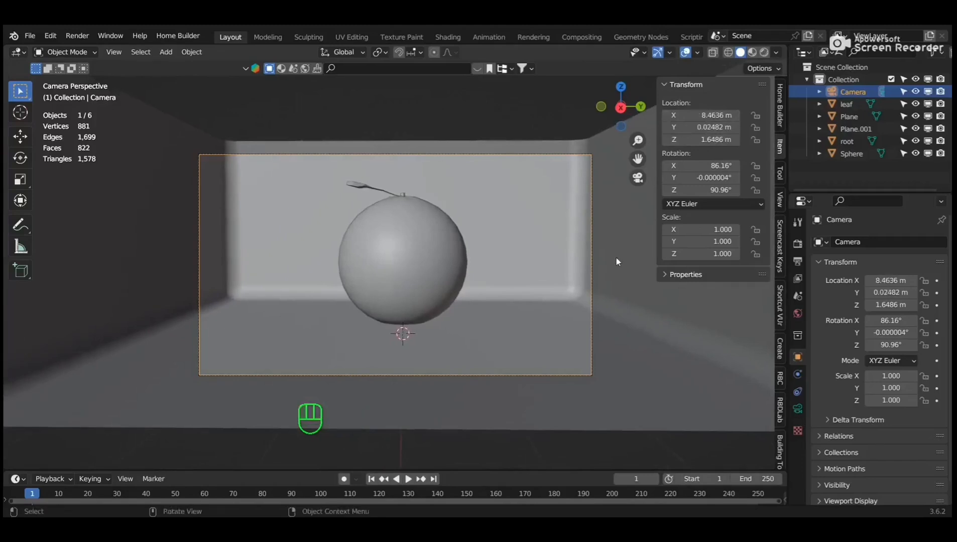
Set the render engine to Cycles using GPU Compute.
key("n")
left_click(798, 243)
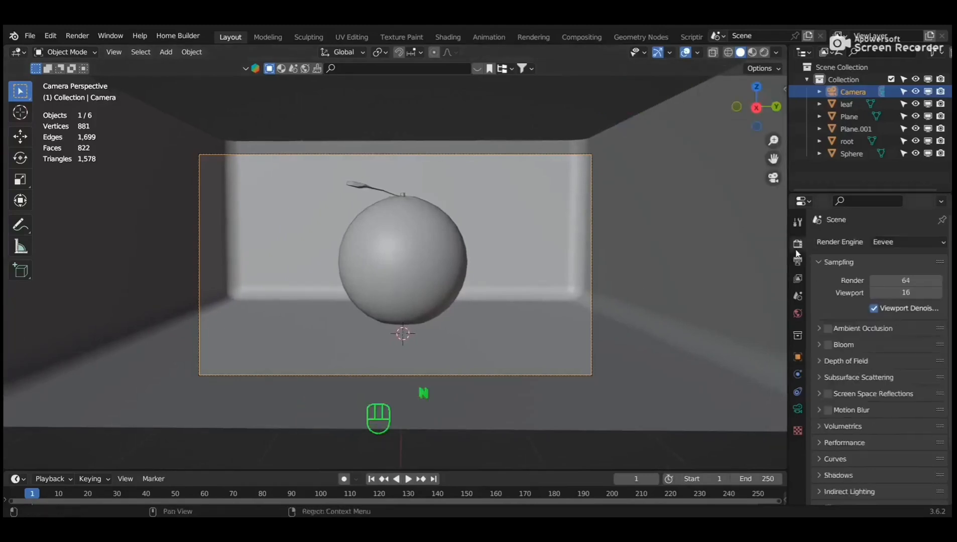
left_click(899, 243)
left_click(889, 284)
left_click(899, 272)
left_click(878, 297)
Enable viewport denoising and set both viewport and render max samples to 20.
left_click(844, 389)
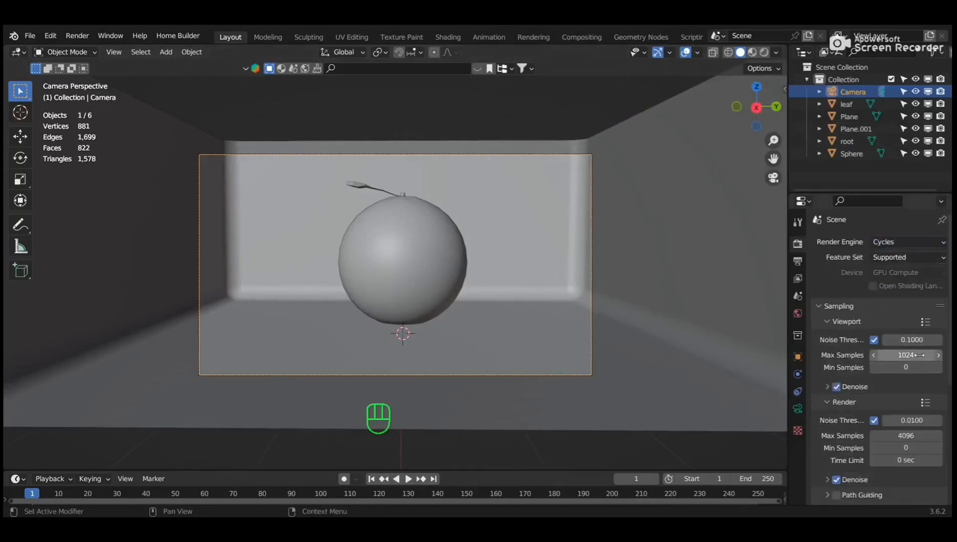
left_click(918, 356)
type("20")
key("Return")
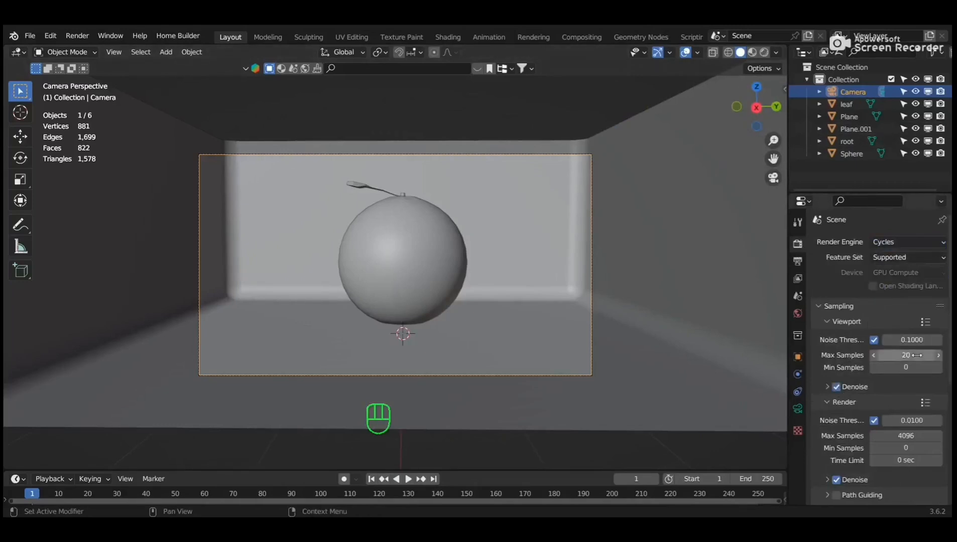
left_click(903, 437)
type("20")
key("Return")
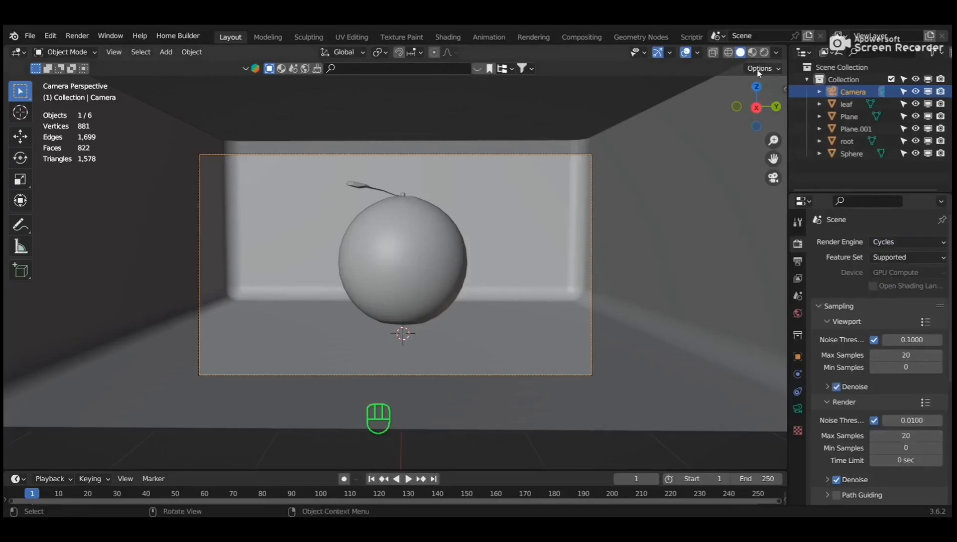
Preview the scene in Rendered shading, return to camera view, and render the final image.
left_click(760, 53)
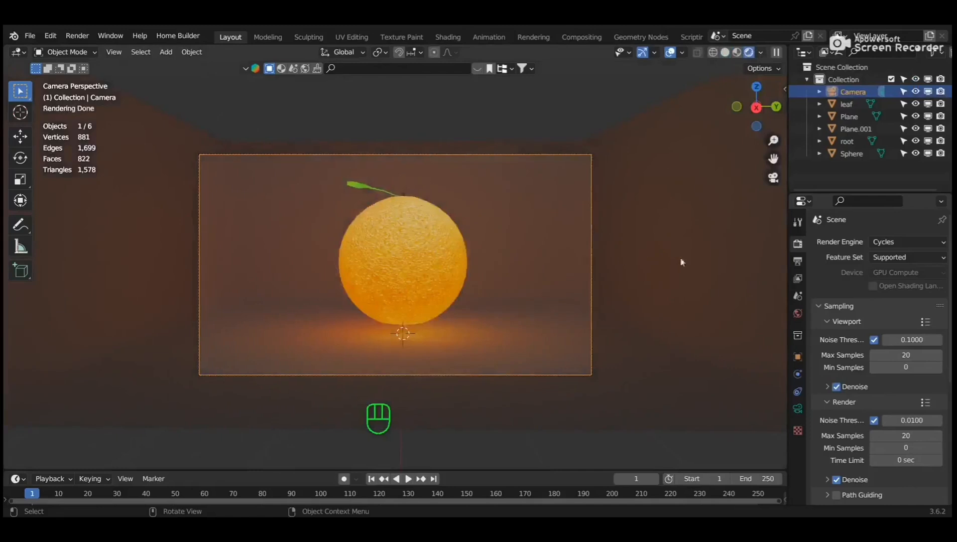
middle_click_drag(713, 278, 596, 295)
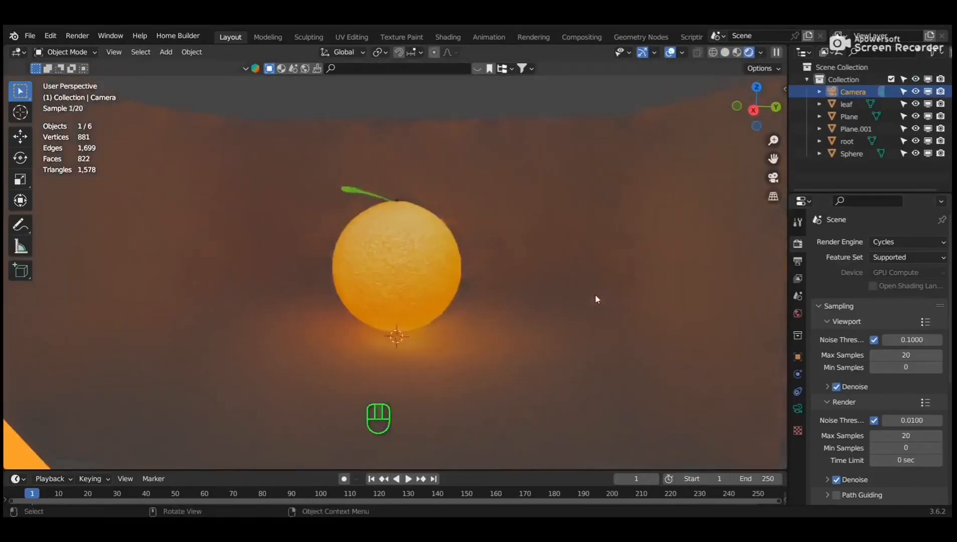
key("KP_0")
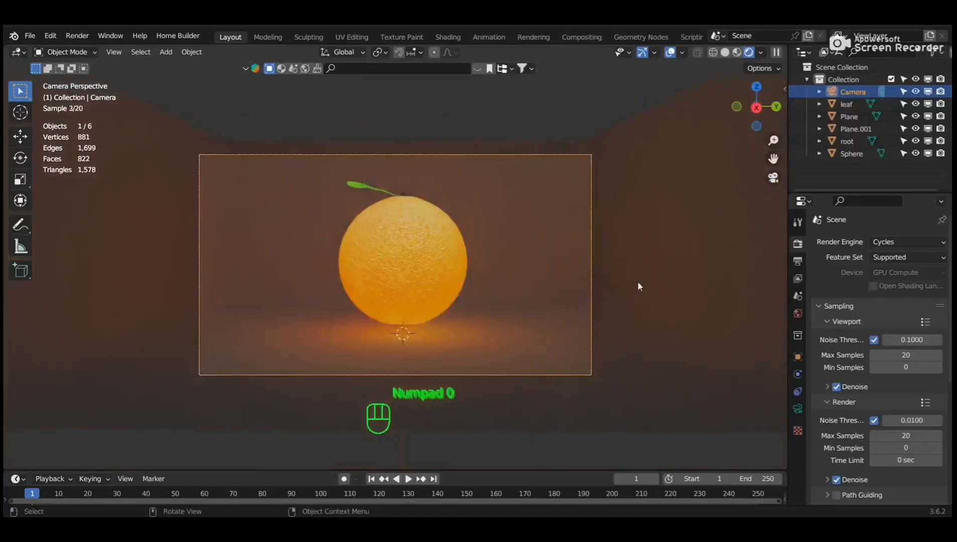
left_click(77, 36)
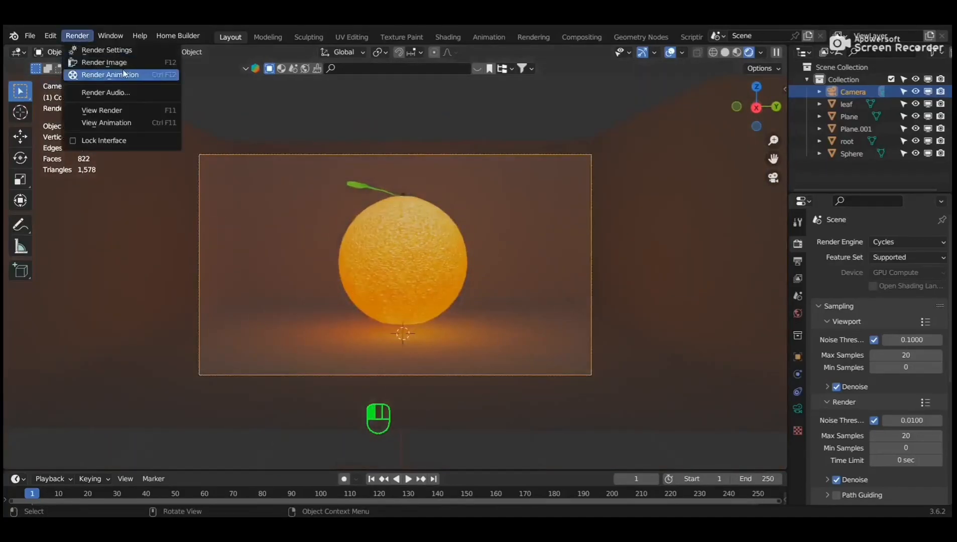
left_click(100, 60)
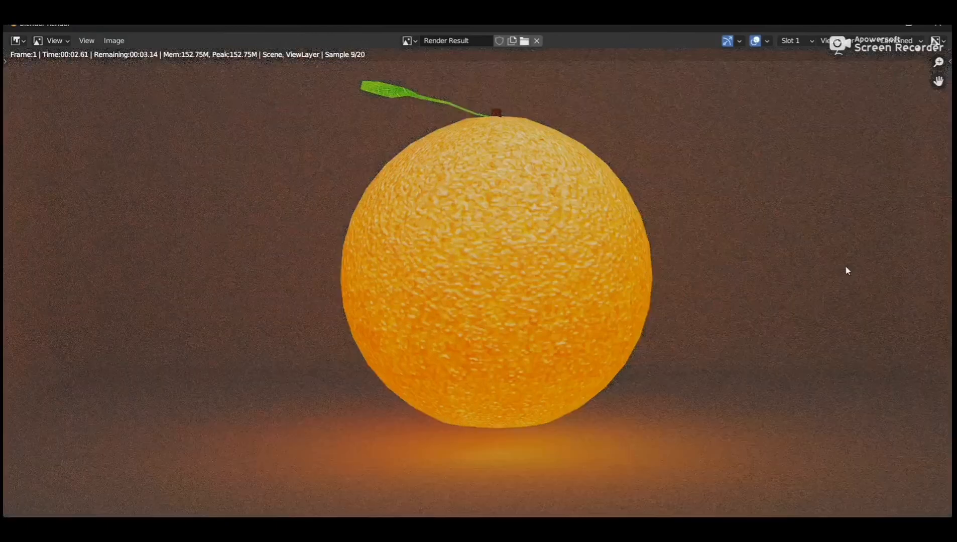